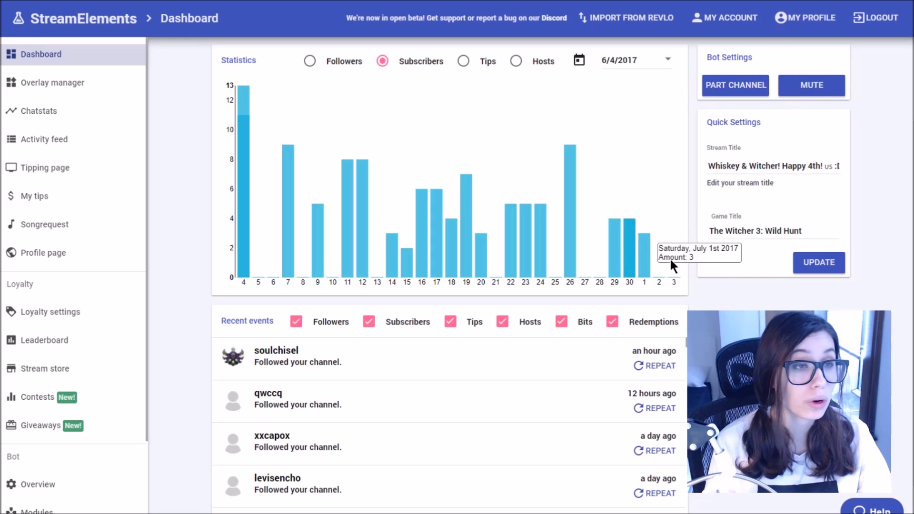
Step: Open the chatbot's Chat commands page and switch to the Default Commands tab
scroll(109, 487, down, 2)
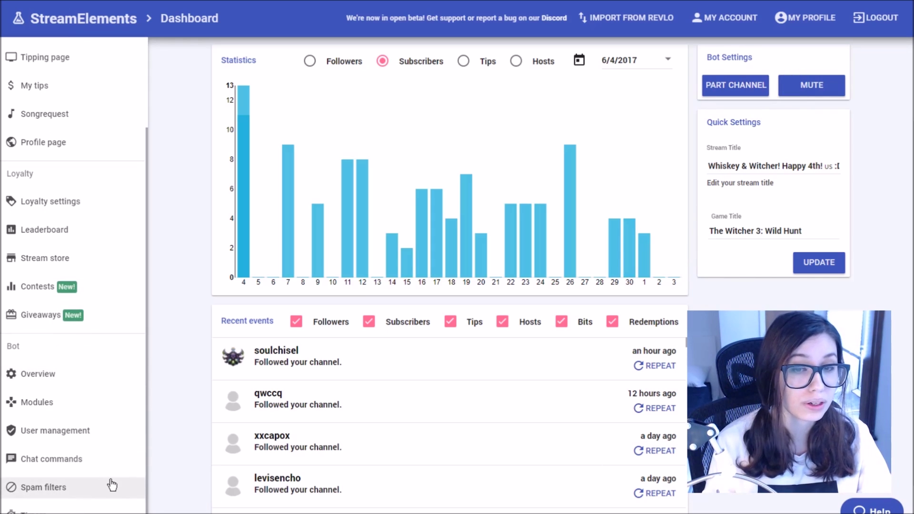
click(61, 460)
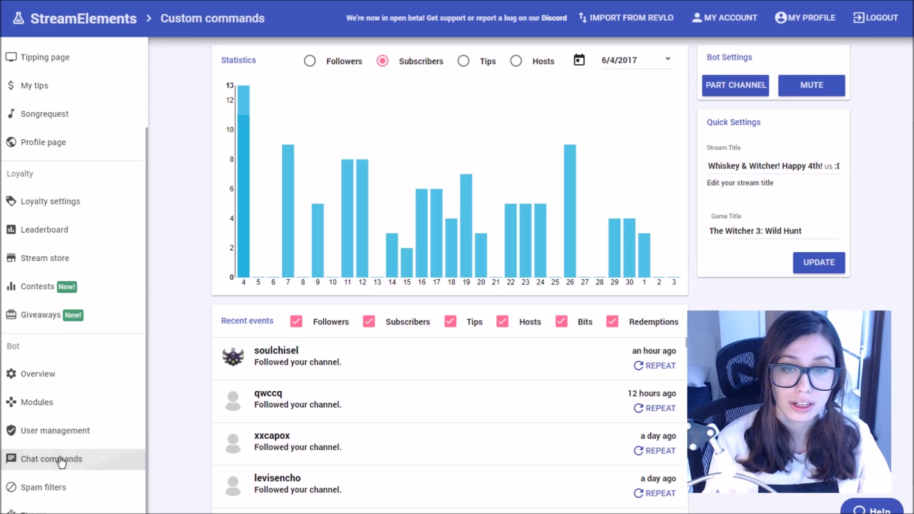
scroll(576, 396, up, 3)
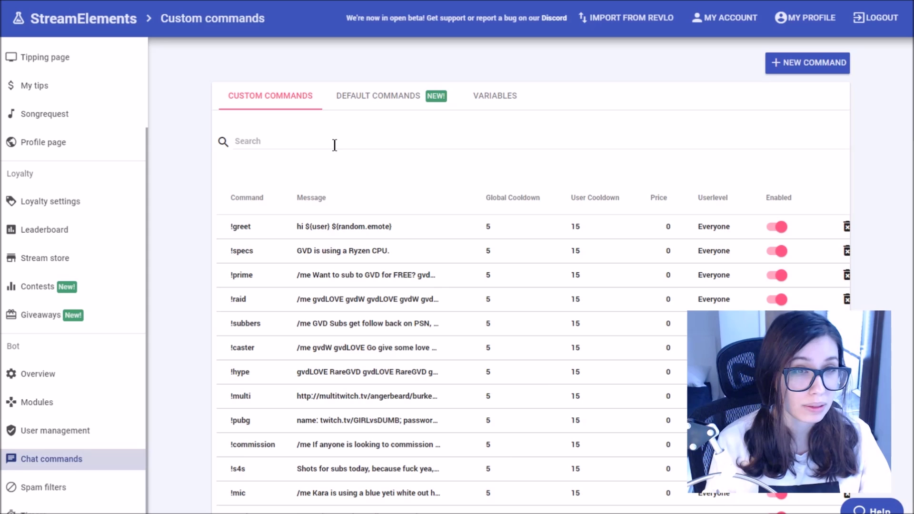
click(399, 101)
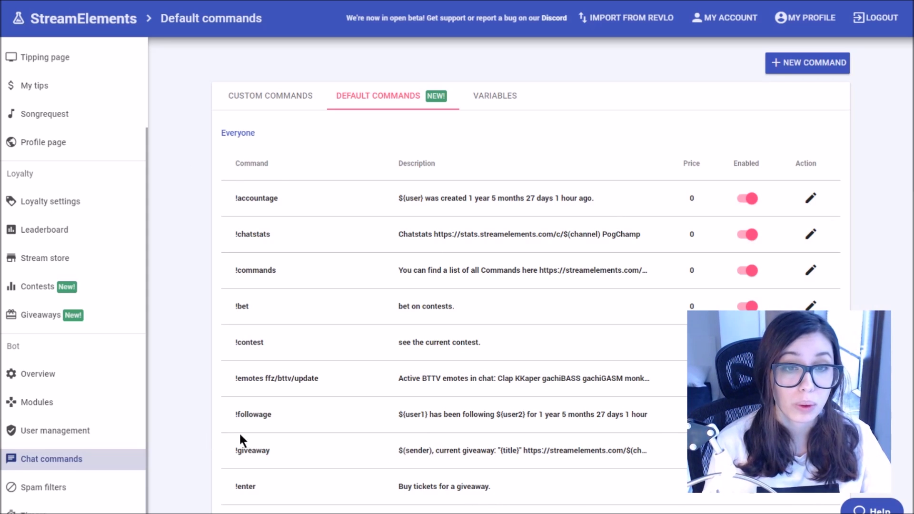
Step: Browse the default commands, from viewer ones like !tip and !uptime to moderator ones like !permit and !skip
scroll(275, 278, down, 2)
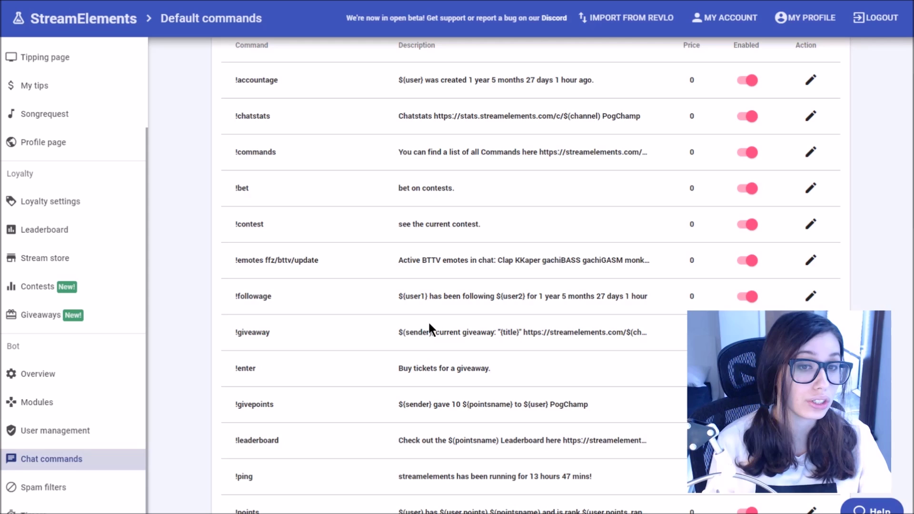
scroll(213, 353, down, 3)
scroll(246, 362, down, 3)
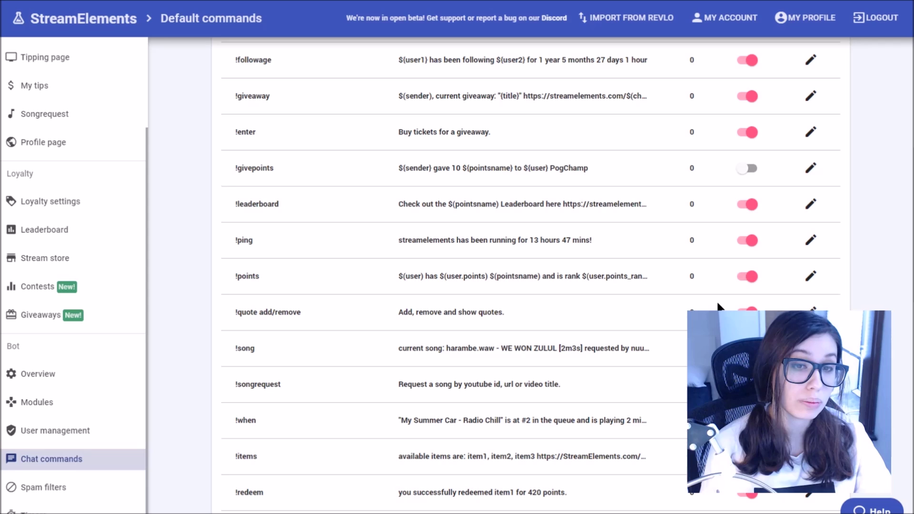
scroll(480, 260, down, 6)
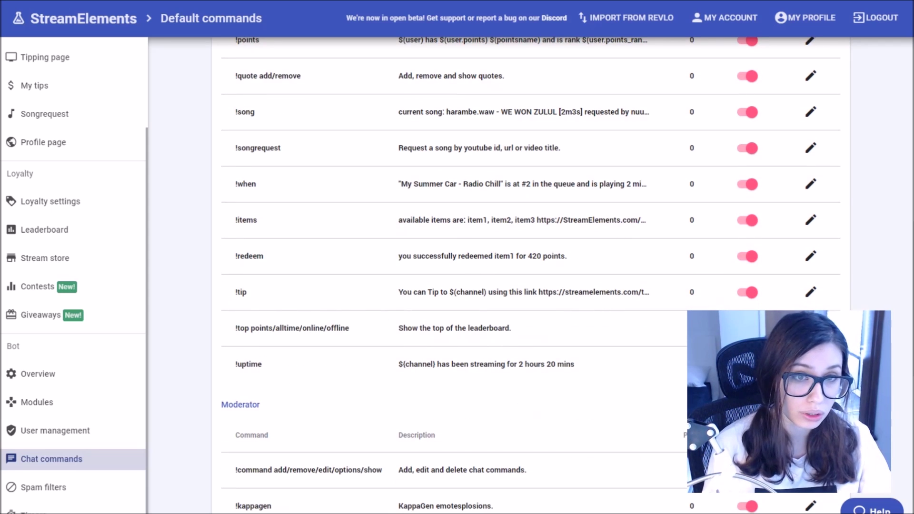
scroll(526, 314, up, 3)
scroll(531, 324, down, 6)
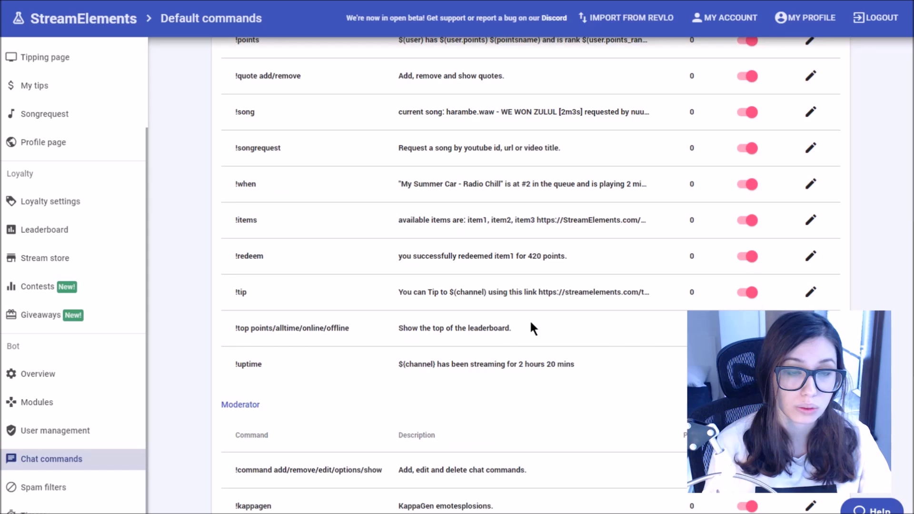
scroll(511, 343, down, 3)
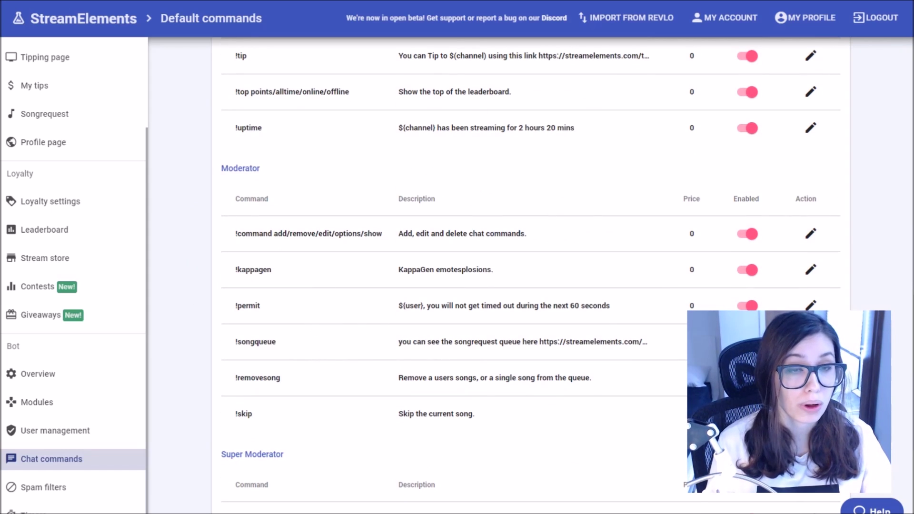
scroll(427, 394, down, 3)
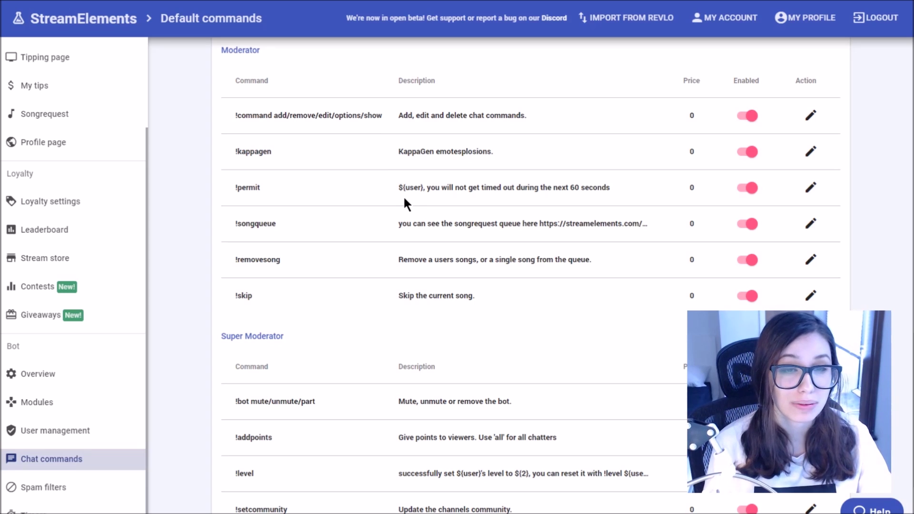
scroll(400, 222, down, 3)
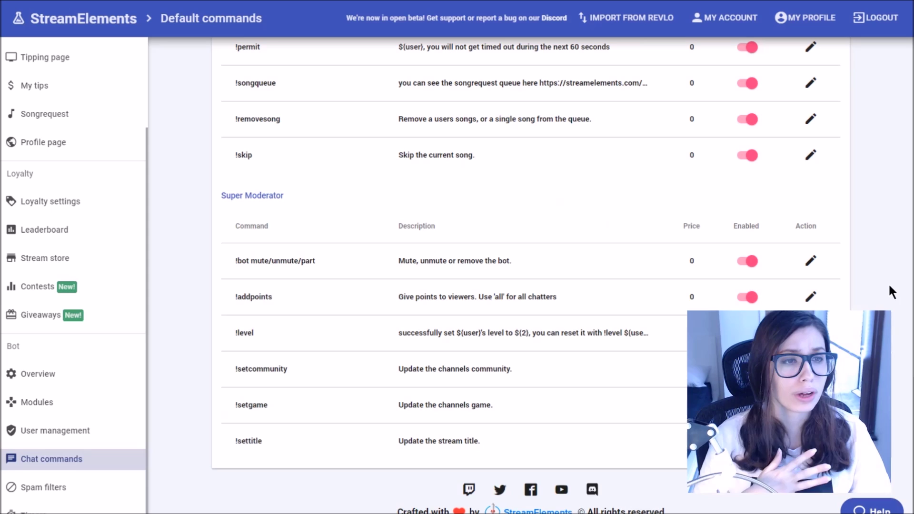
scroll(885, 293, up, 10)
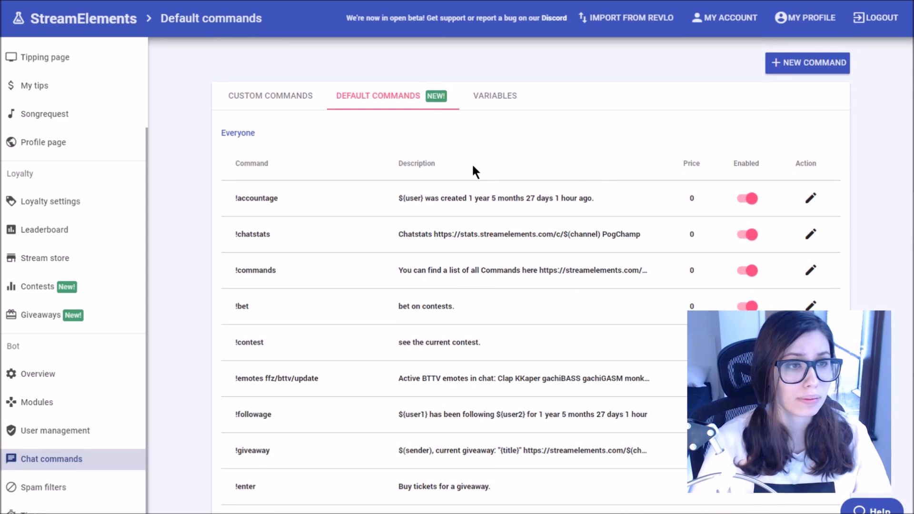
Step: Toggle !accountage off and back on, then move down the default commands list
click(752, 198)
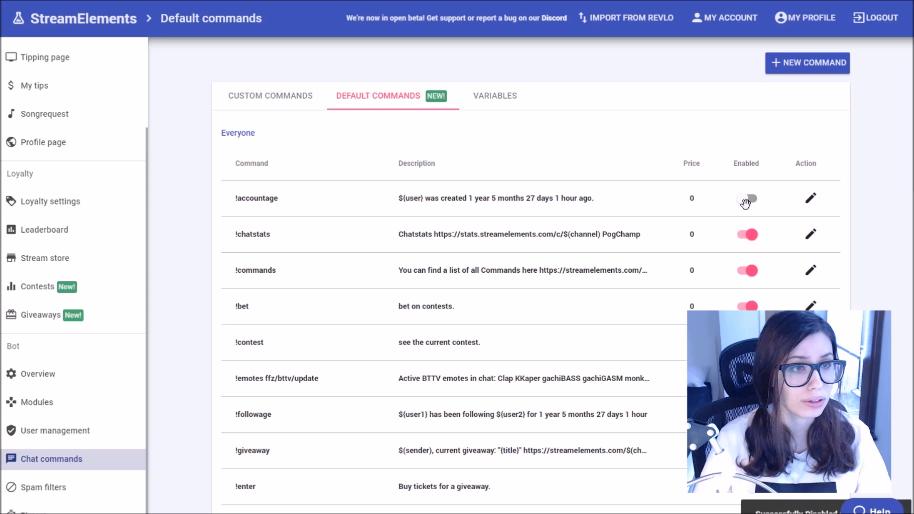
click(751, 199)
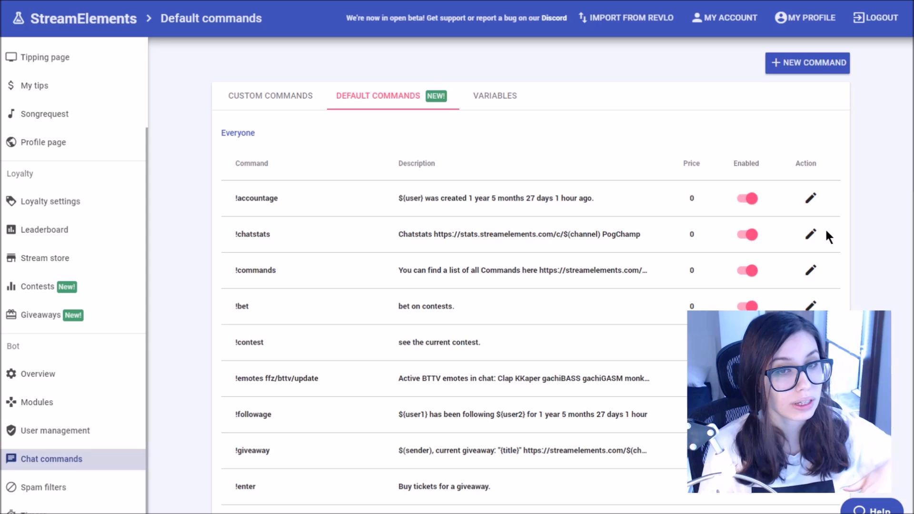
scroll(718, 247, down, 3)
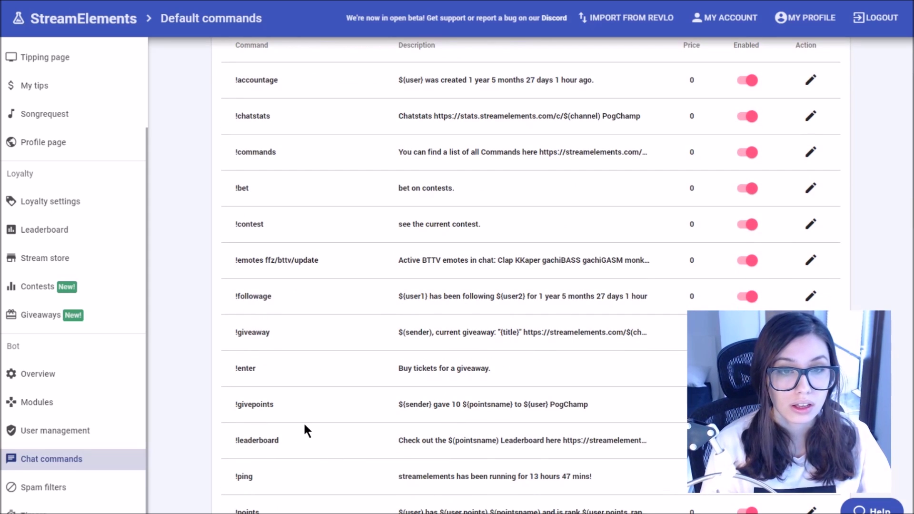
scroll(377, 444, down, 3)
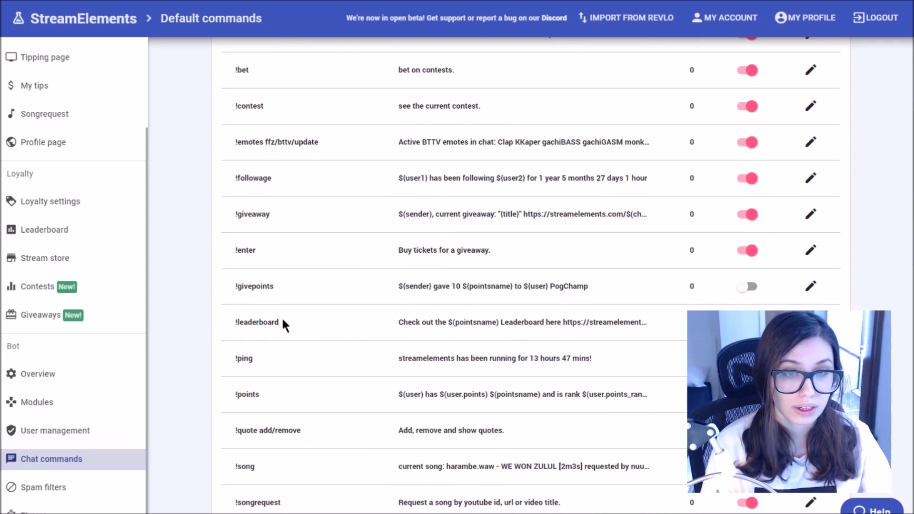
Step: Edit the !points command, adding 'iq' before its name to make iqpoints
click(811, 394)
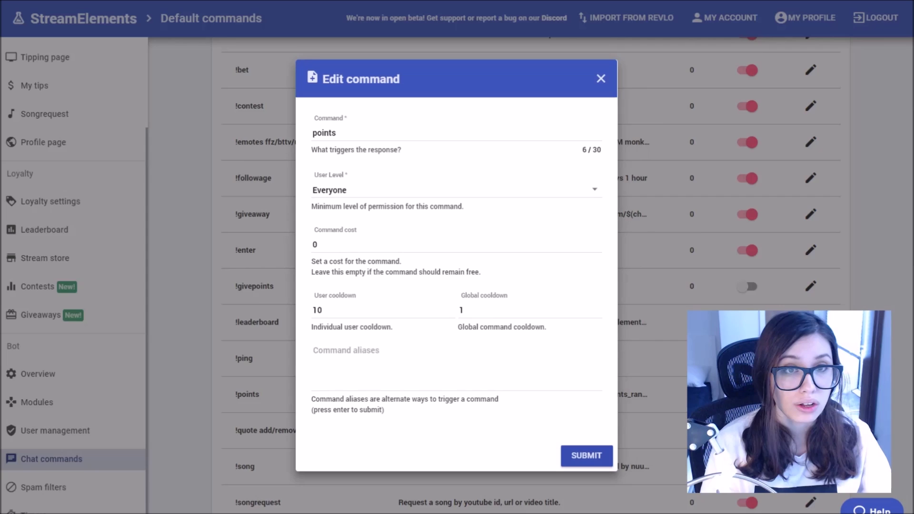
scroll(309, 148, down, 3)
click(313, 134)
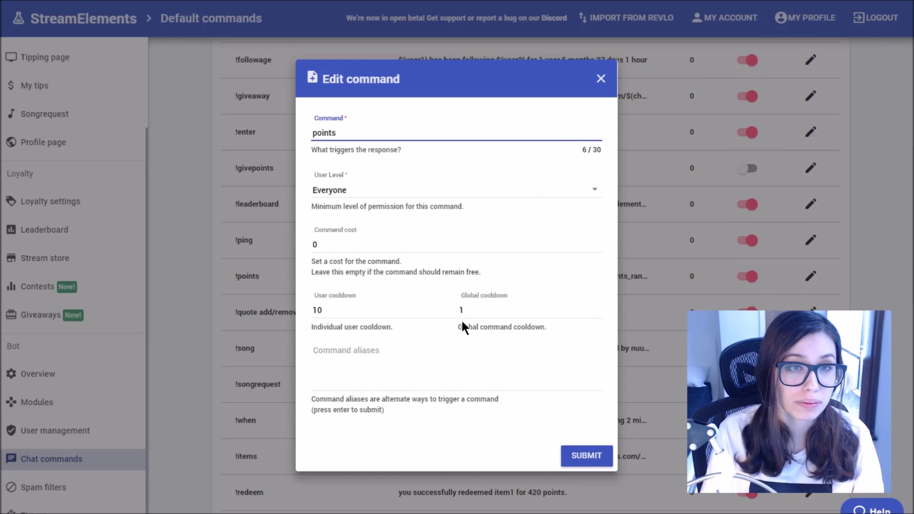
text(iq)
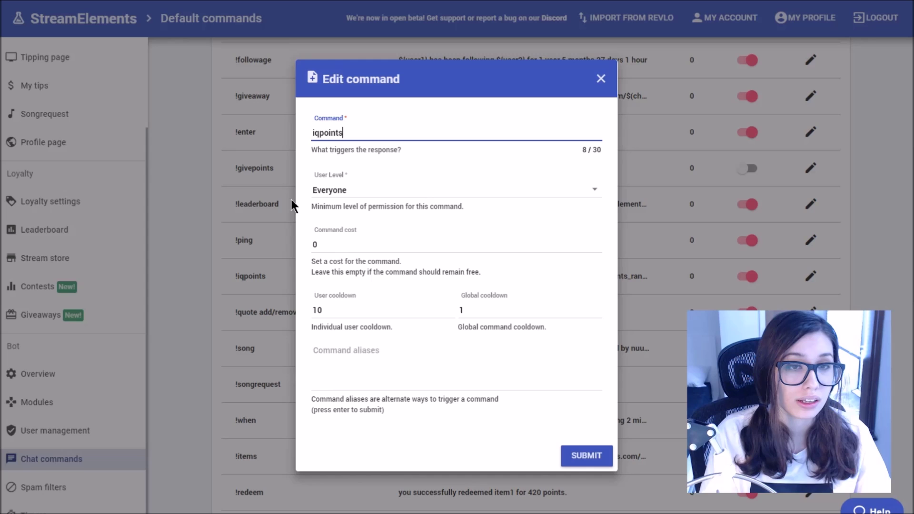
Step: Send !iqpoints as a test message in chat and keep the user level at Everyone
click(602, 198)
scroll(549, 218, down, 1)
text(oints)
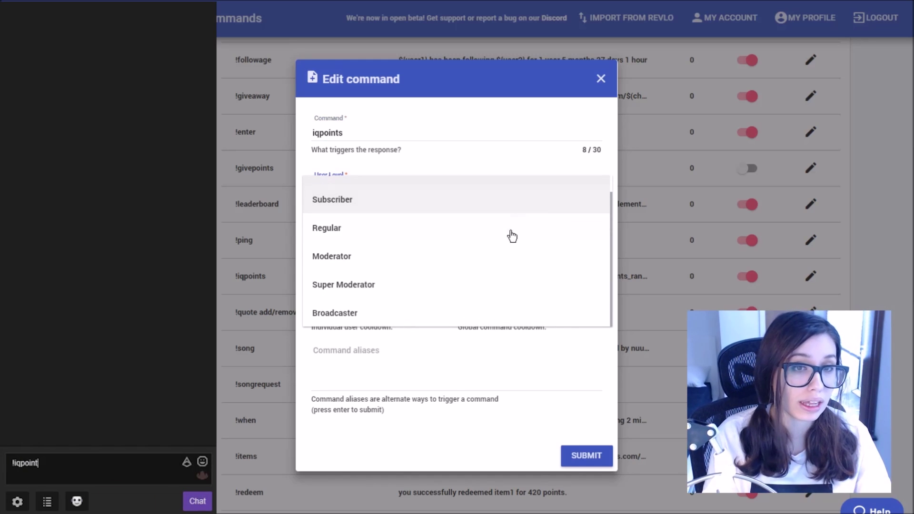
key(Return)
scroll(500, 237, up, 1)
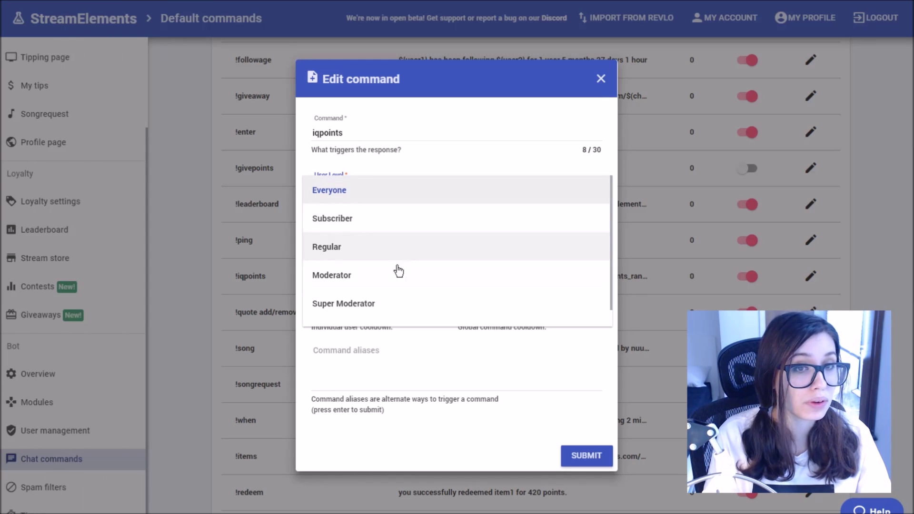
scroll(419, 309, down, 1)
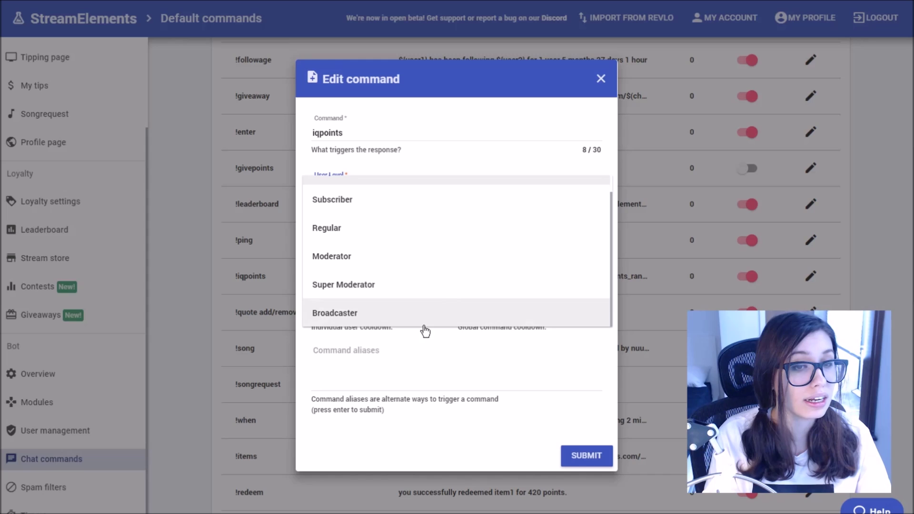
scroll(413, 215, up, 1)
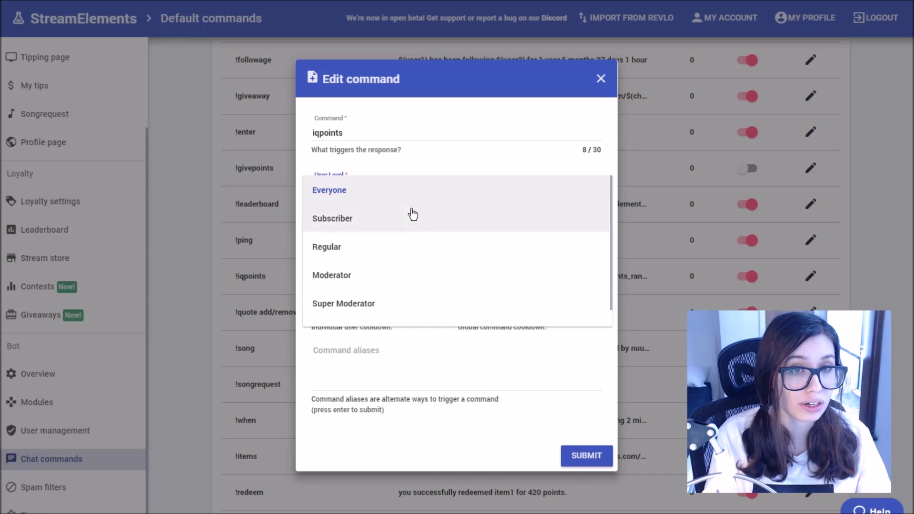
click(415, 199)
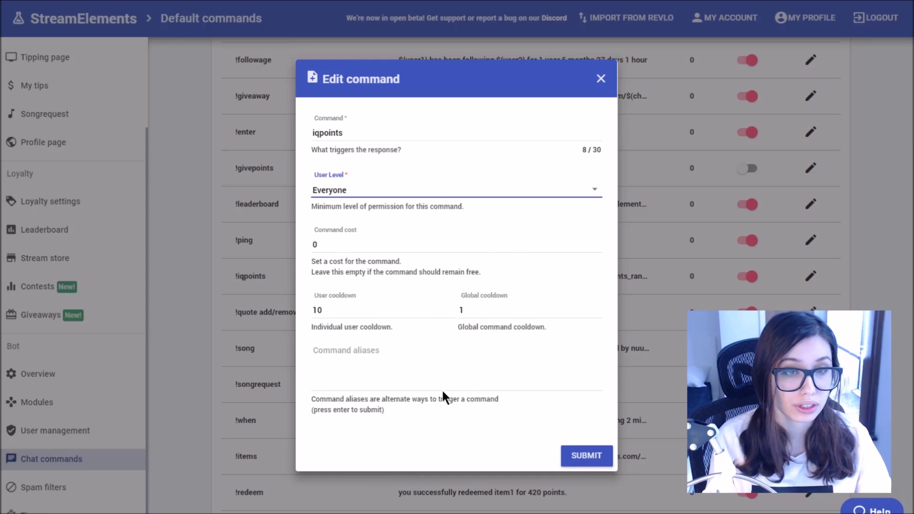
Step: Add 'points' as an alias of !iqpoints, test !points in chat, and save the command
click(335, 383)
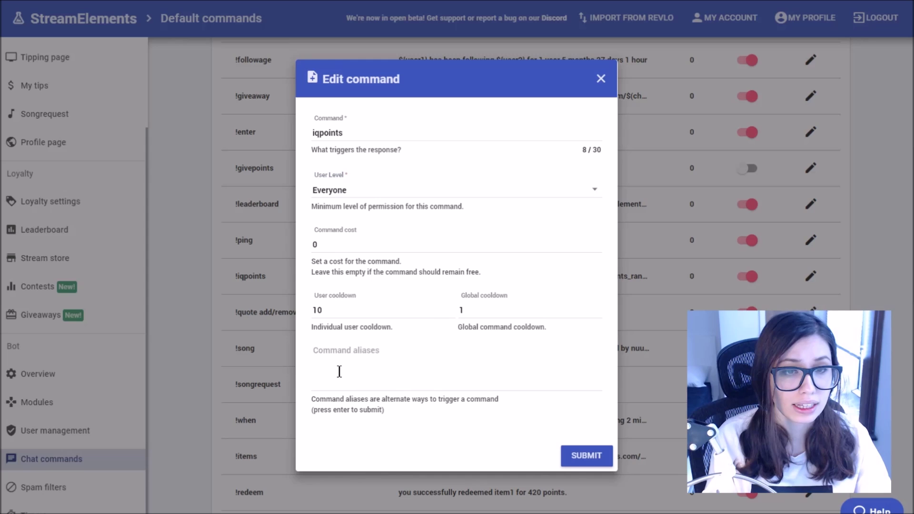
click(339, 371)
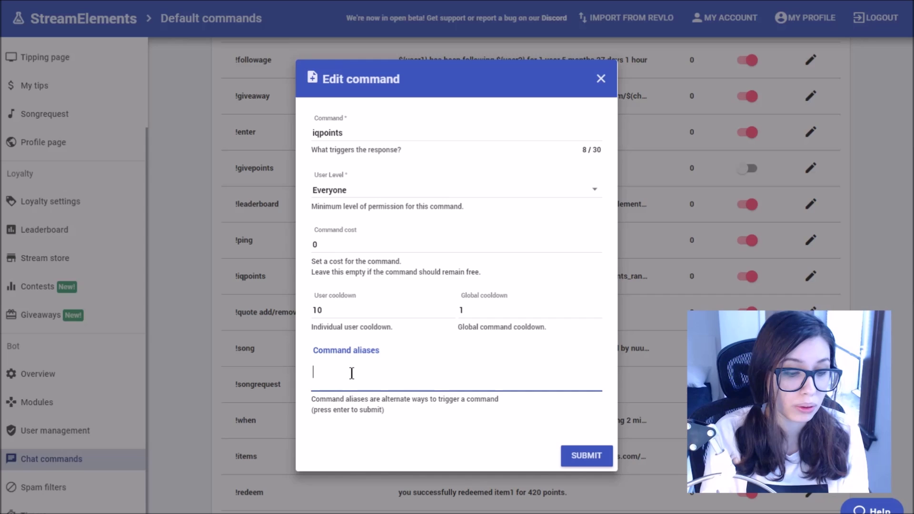
text(points)
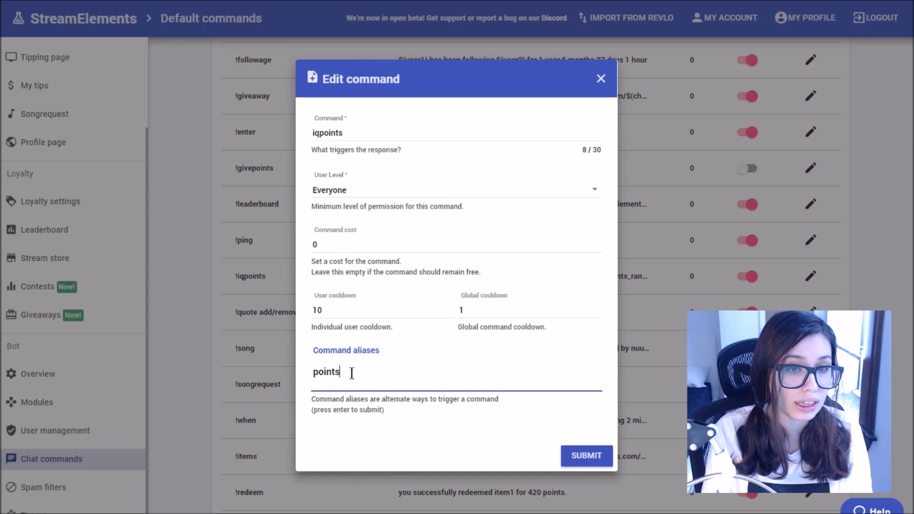
key(Return)
text(!points)
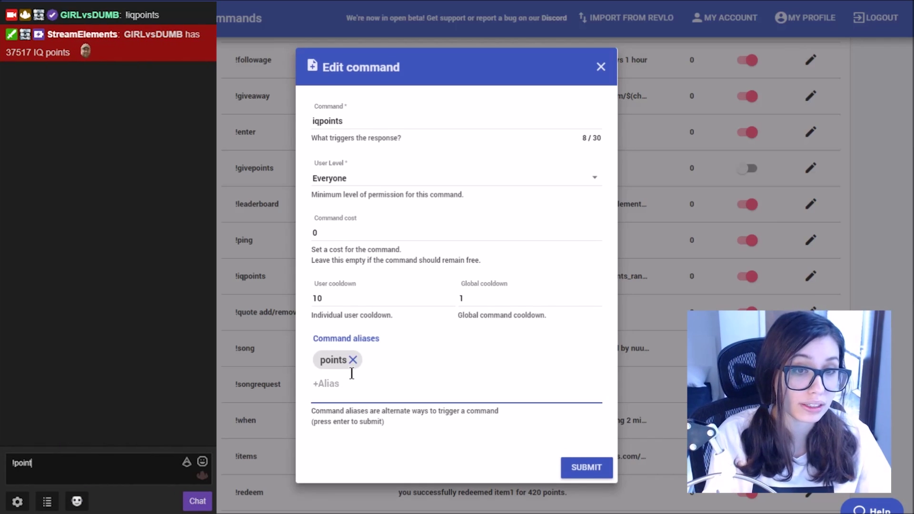
key(Return)
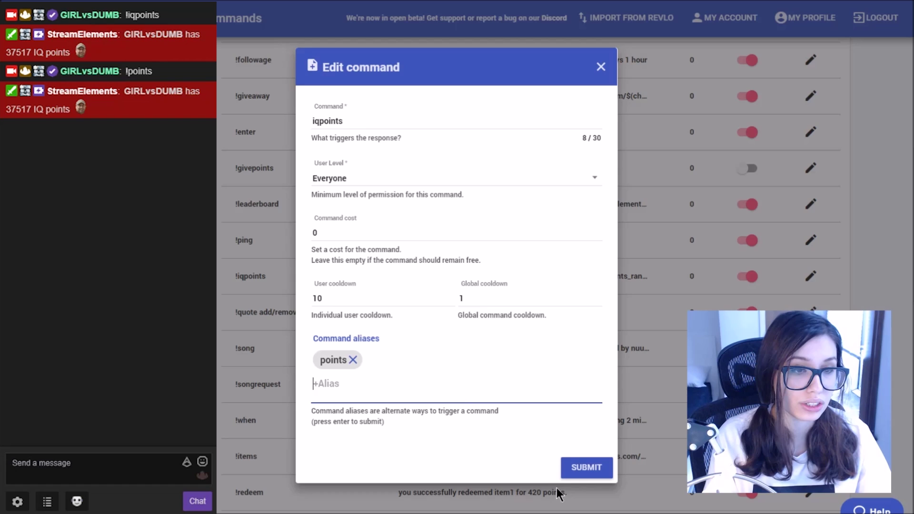
click(576, 480)
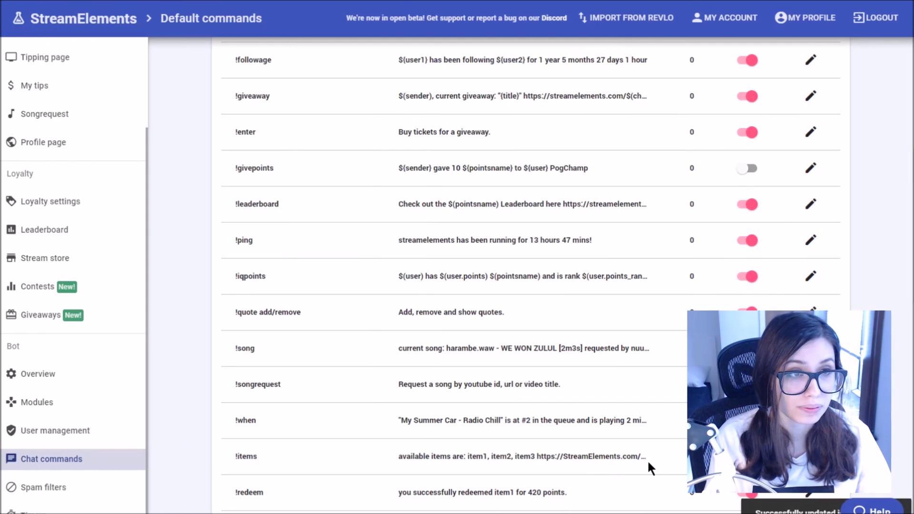
Step: Start a new chat command based on the !love template
scroll(875, 127, up, 8)
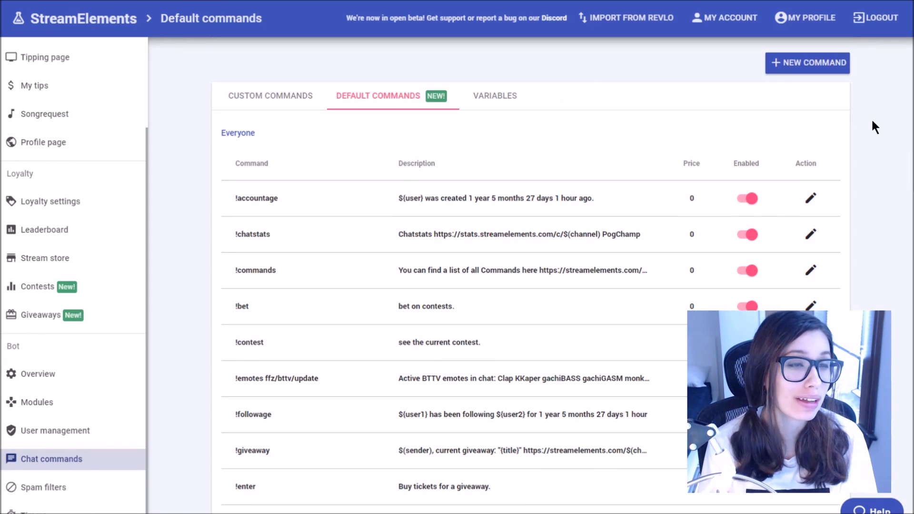
click(833, 66)
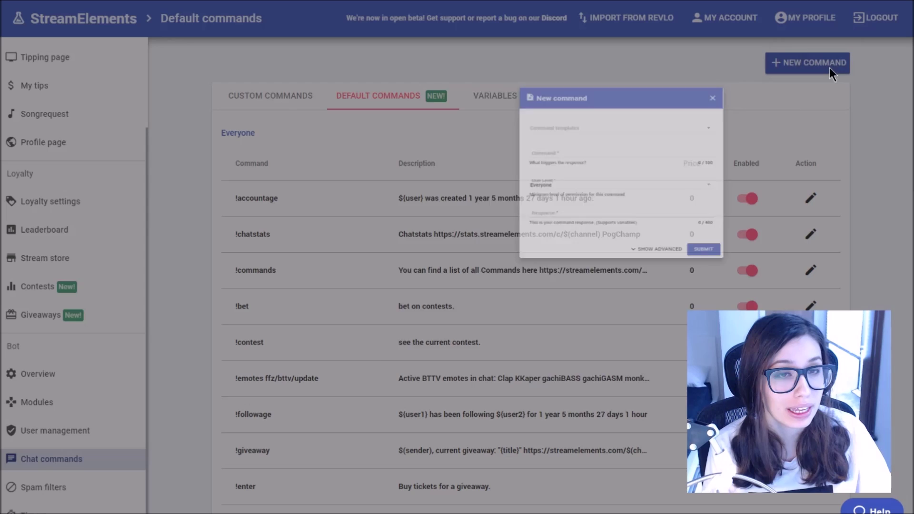
click(588, 196)
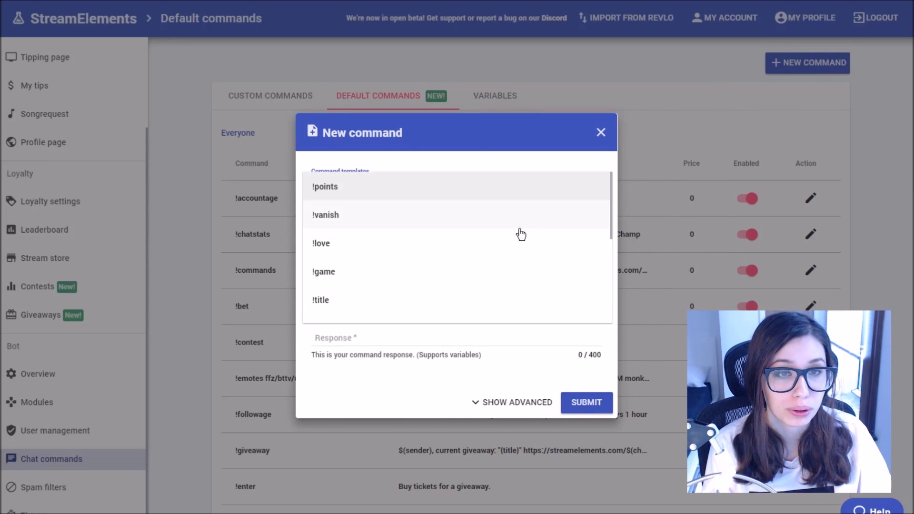
click(496, 260)
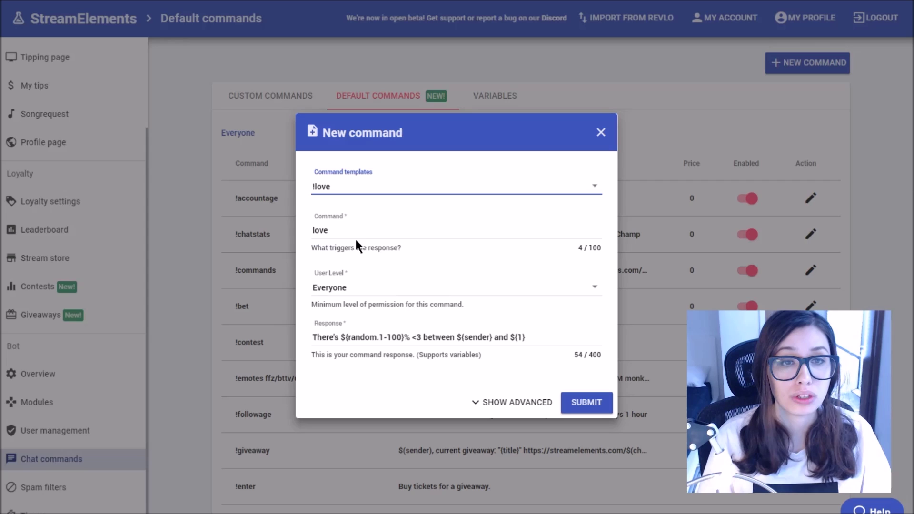
Step: Rename the command to hug and append 'and lots of hugs' to its response
drag(350, 232, 295, 237)
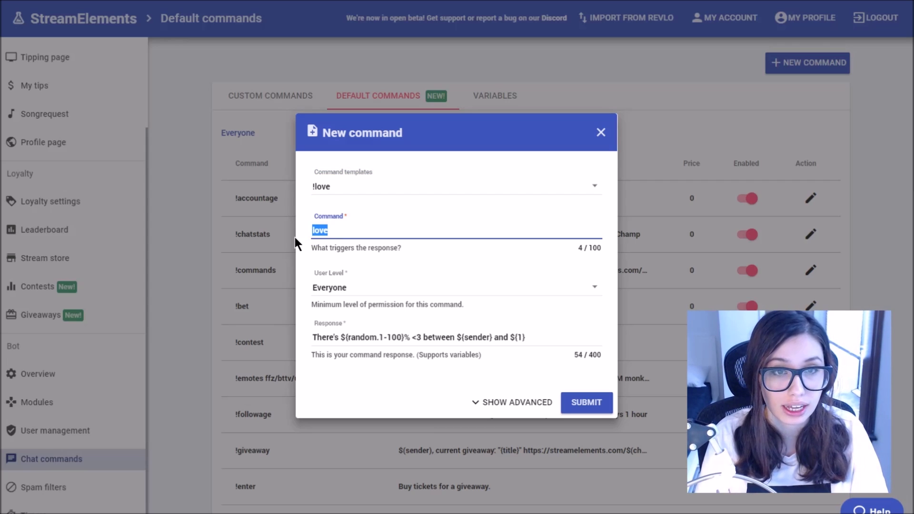
text(hug)
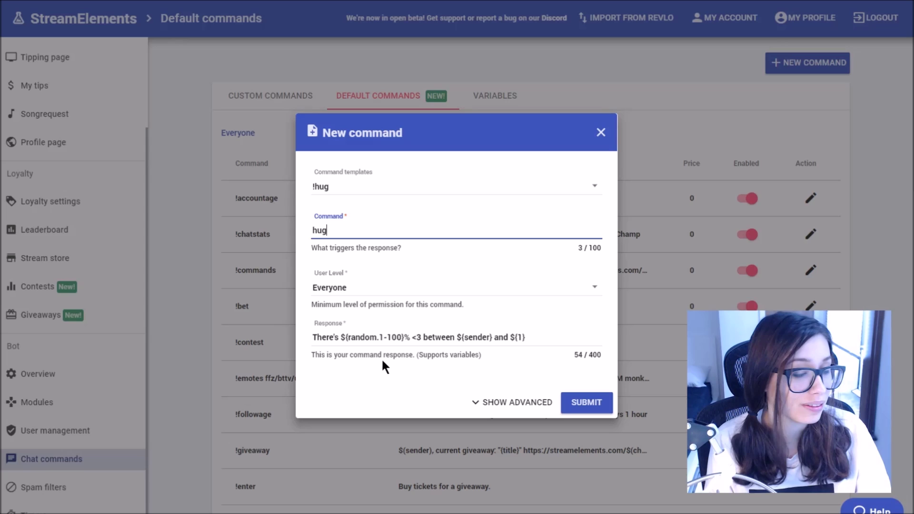
click(547, 340)
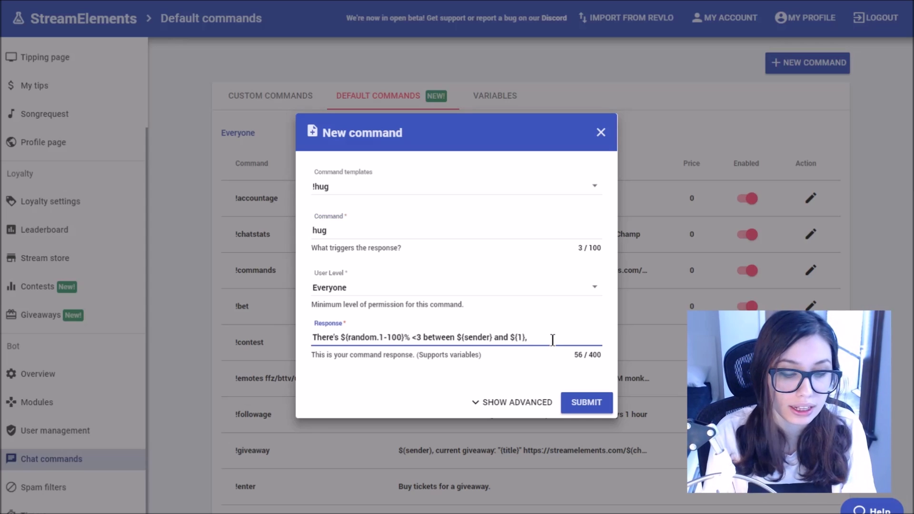
text(and lots of )
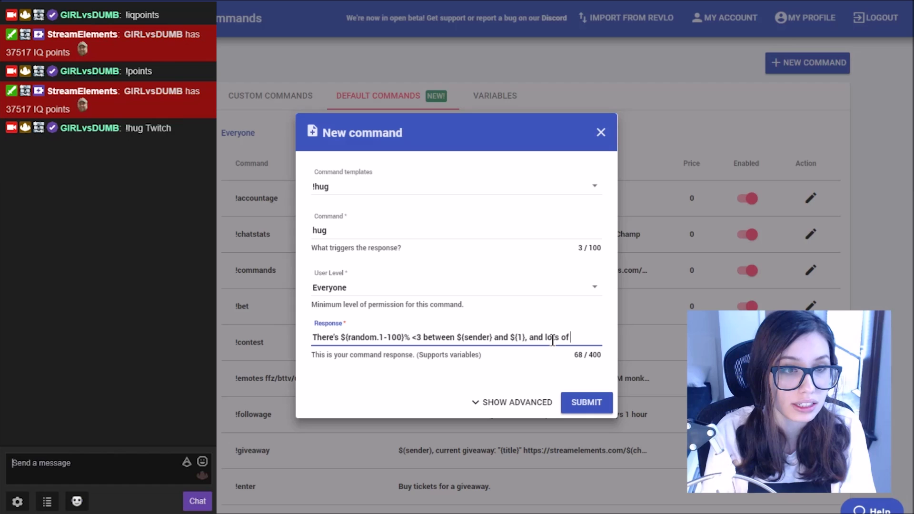
text(hugs!)
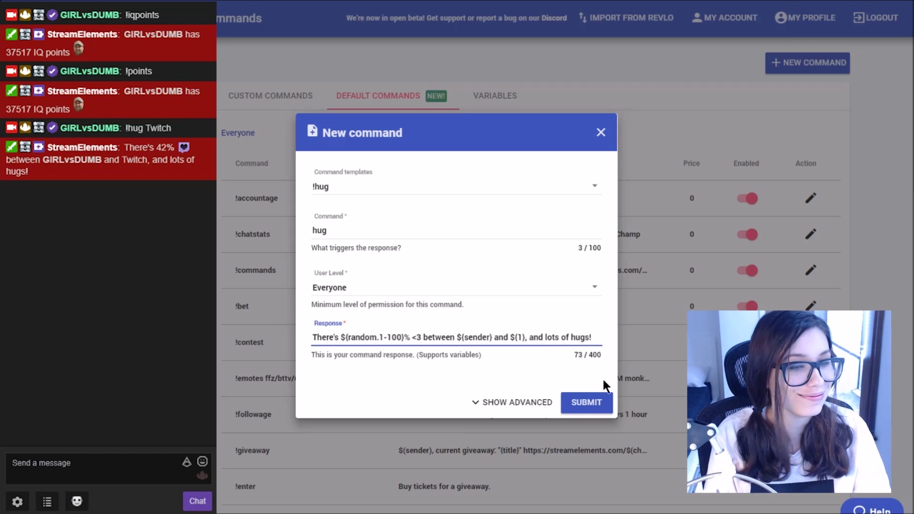
Step: Check the advanced reply mode, leaving it on Say, then discard the hug draft
click(474, 404)
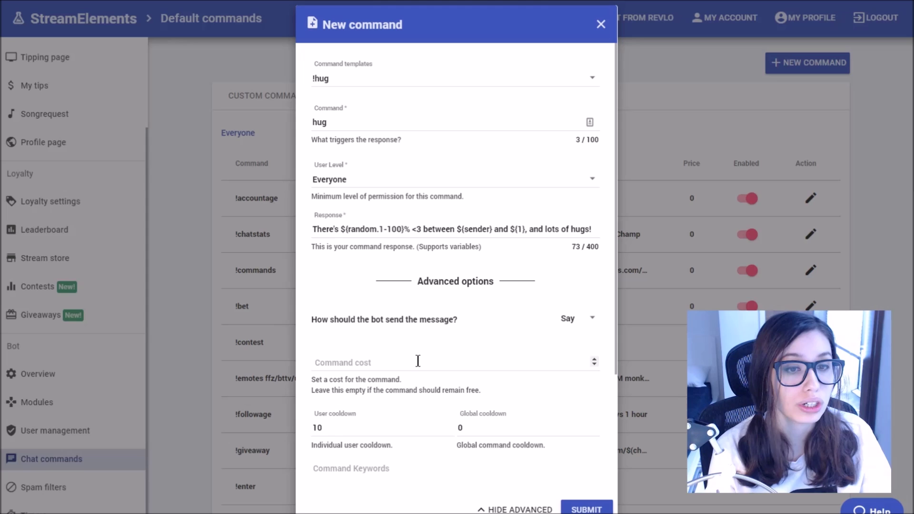
click(591, 320)
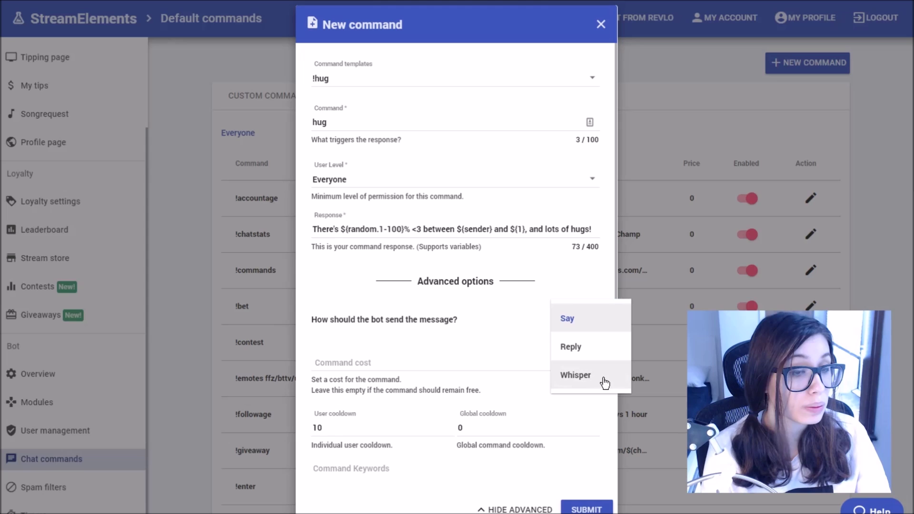
click(530, 303)
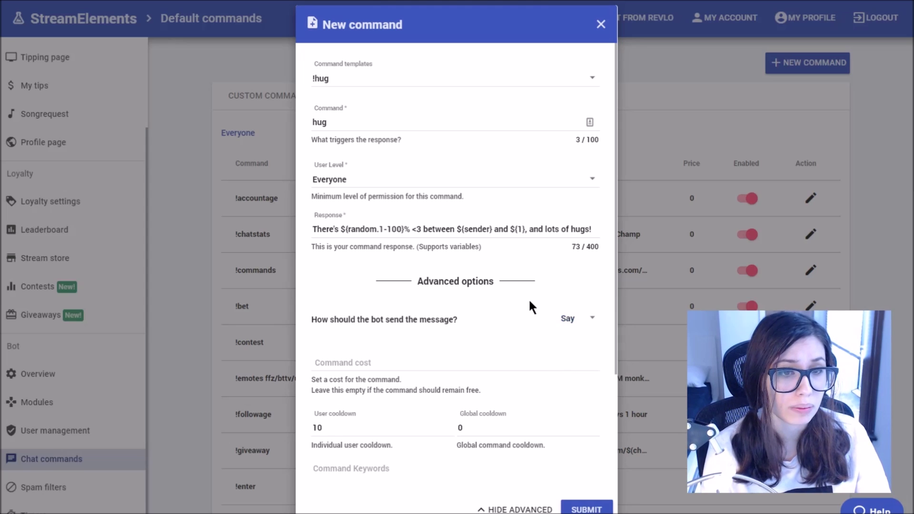
scroll(522, 298, down, 1)
key(Escape)
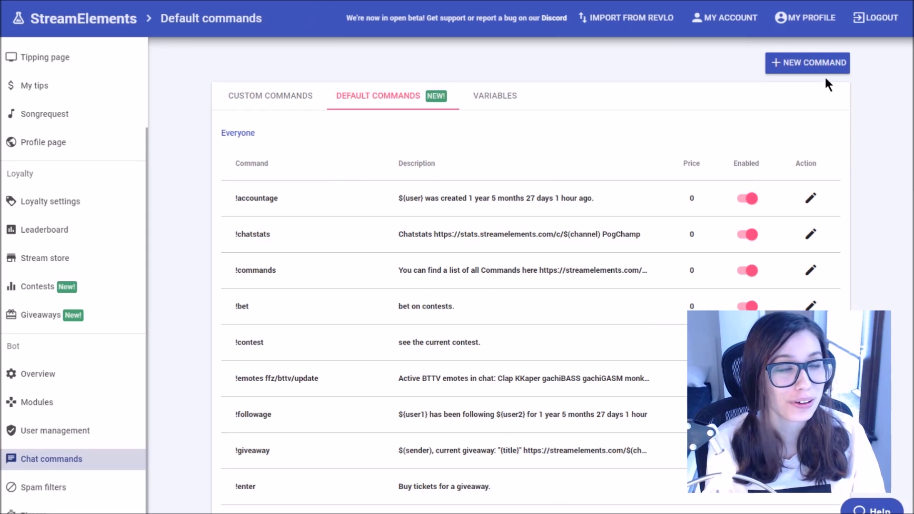
Step: Create a new command named partslist responding 'GVD is using cool computer parts.'
click(836, 65)
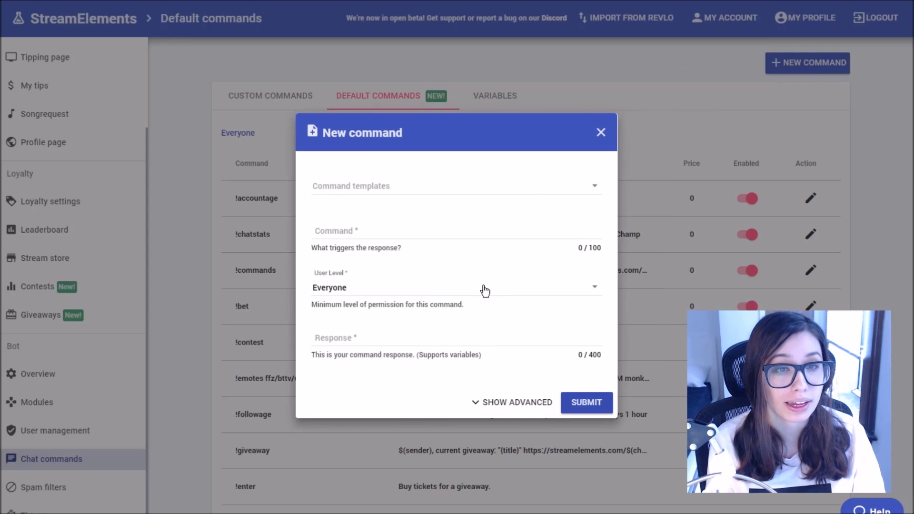
click(364, 228)
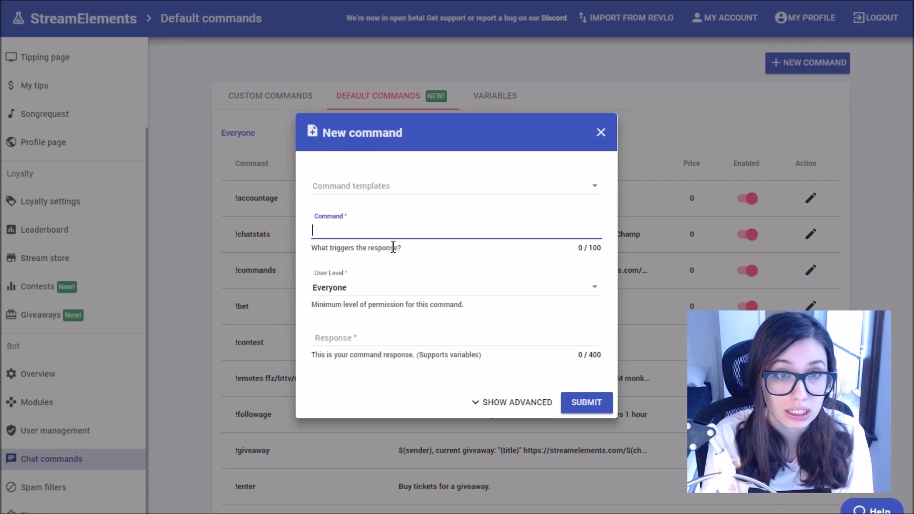
text(partslist)
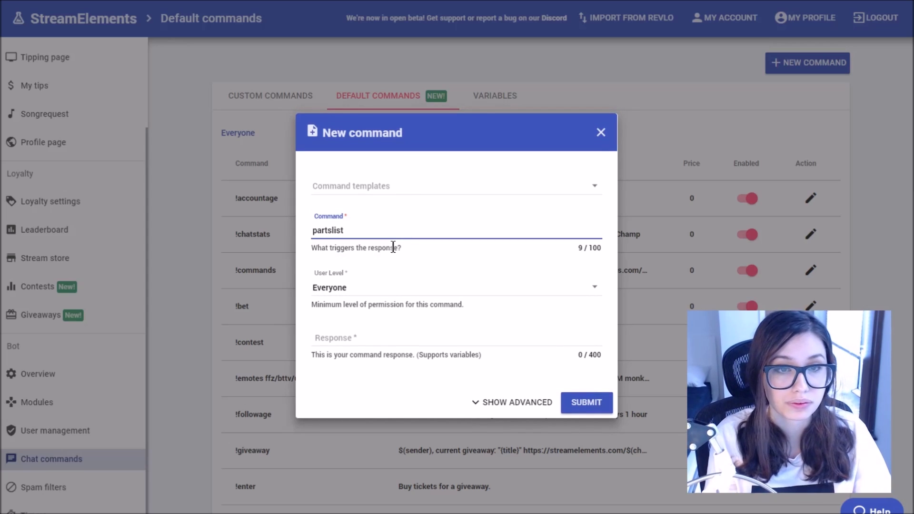
click(359, 340)
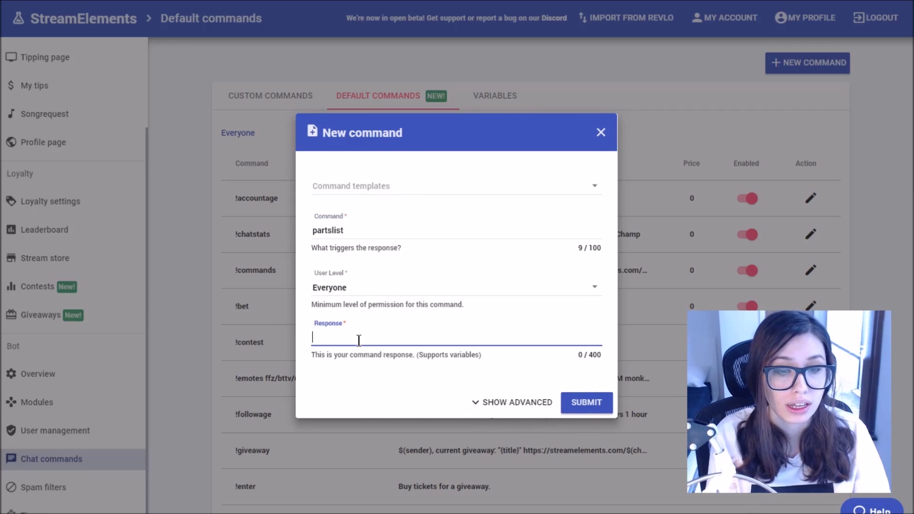
text(GVD is )
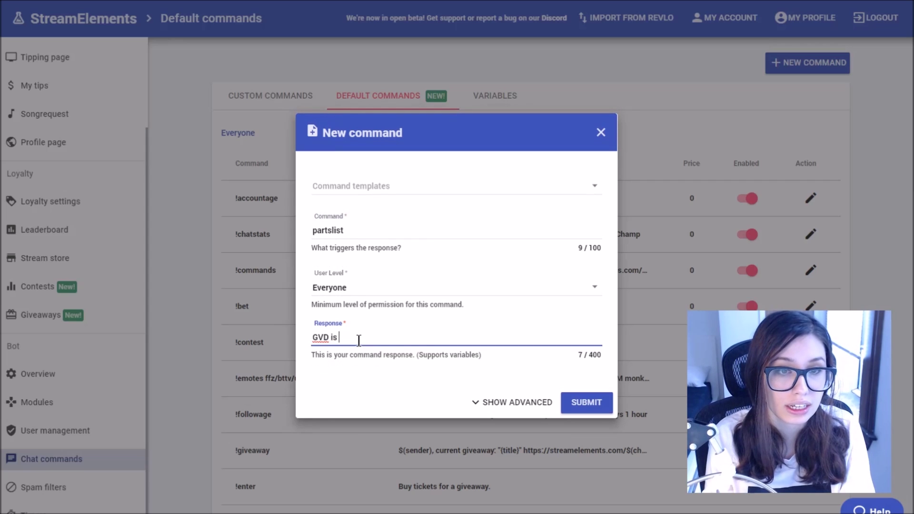
text(using c)
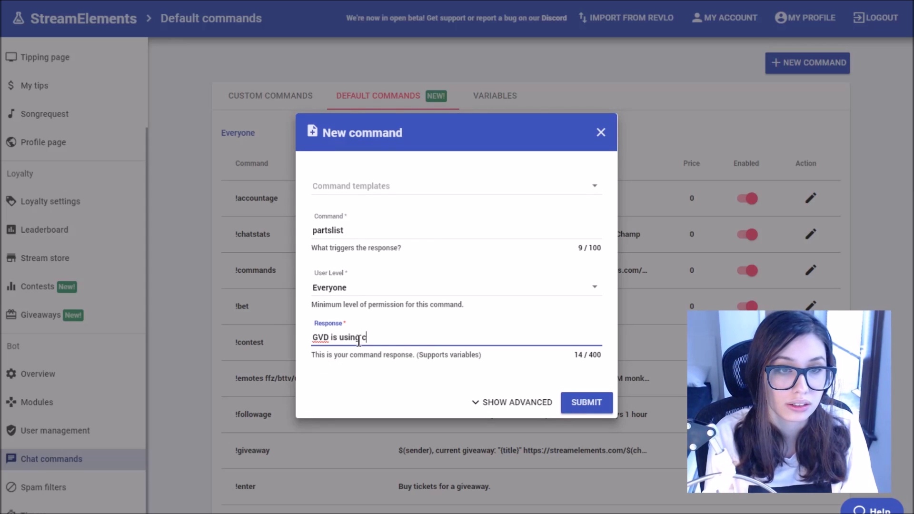
text(ool computer par)
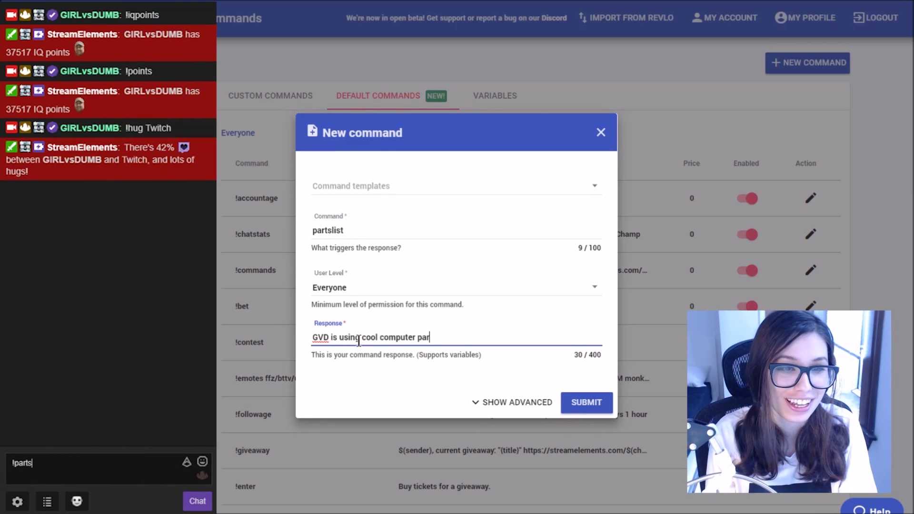
text(ts.)
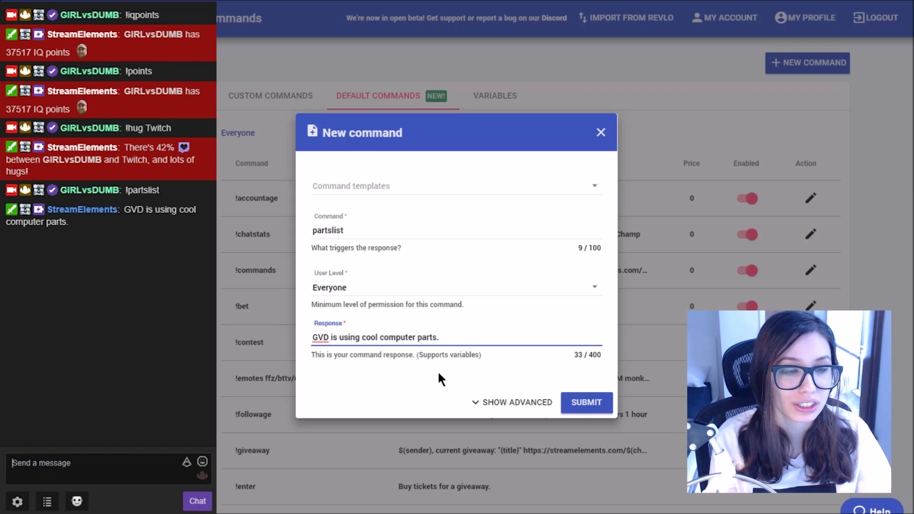
Step: Add 'parts list' and 'gear' as trigger keywords in the advanced options
click(490, 402)
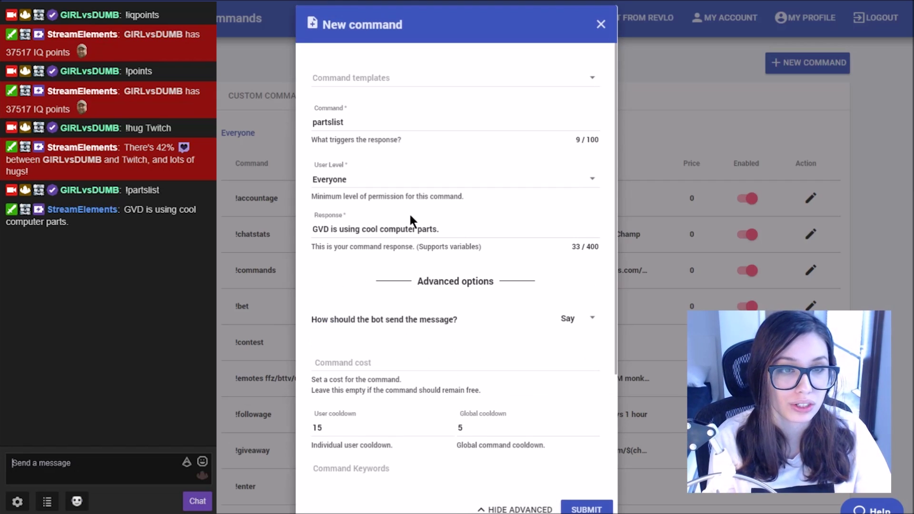
scroll(476, 357, down, 3)
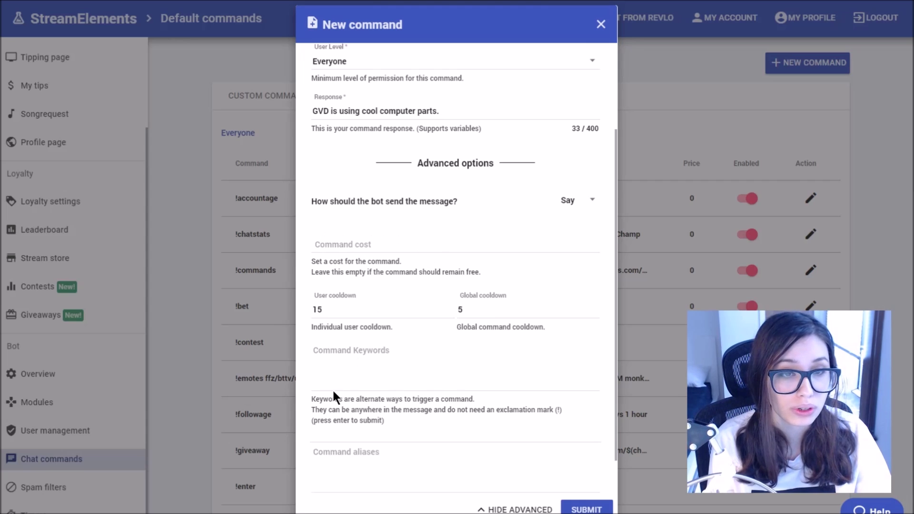
scroll(476, 343, down, 1)
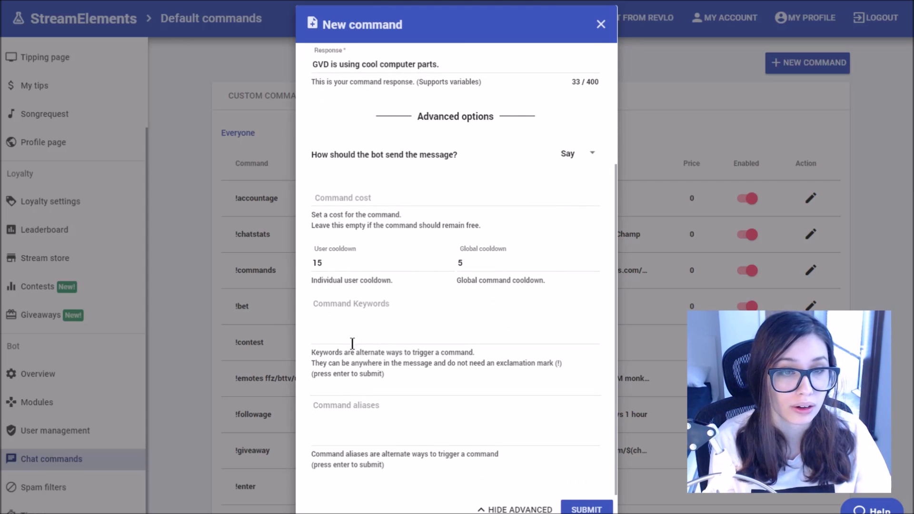
click(362, 328)
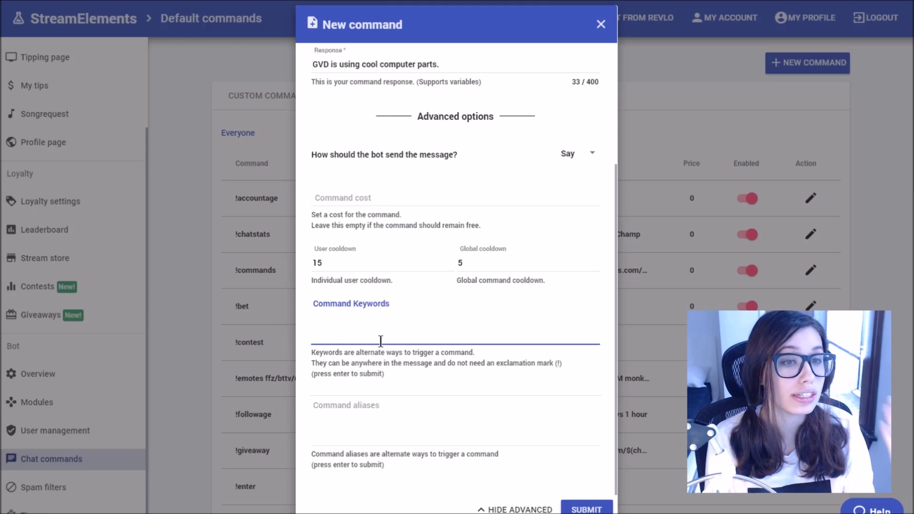
scroll(381, 341, up, 4)
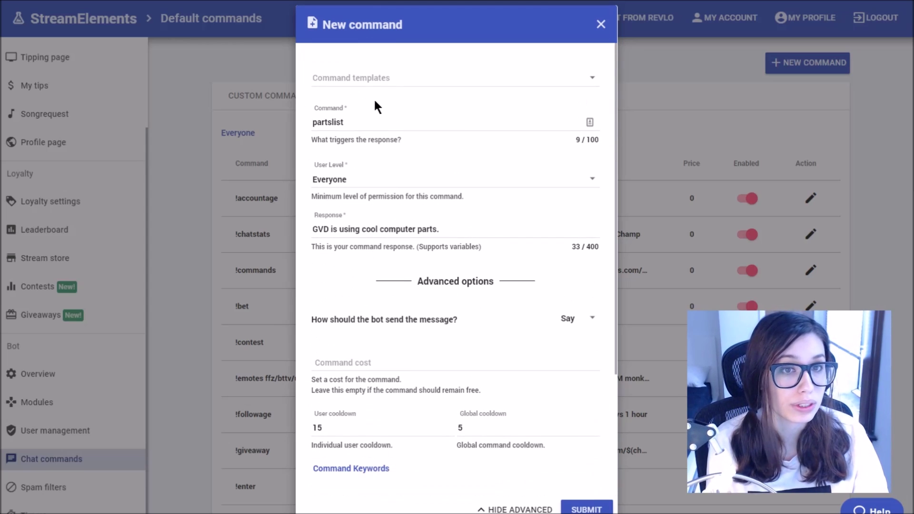
scroll(403, 426, down, 4)
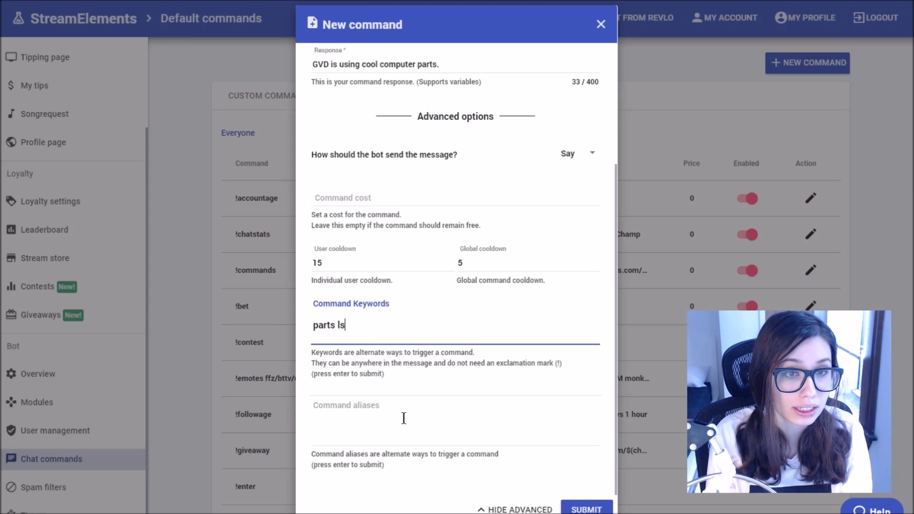
key(Return)
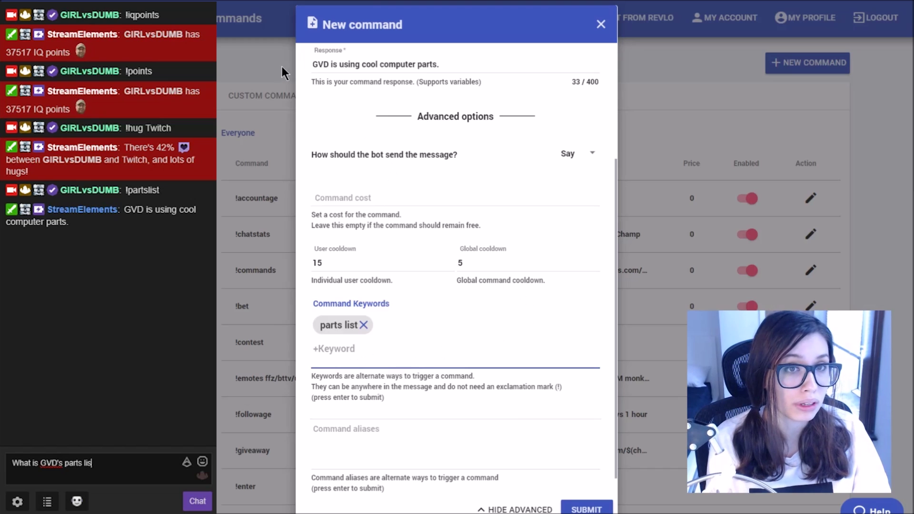
text(gear)
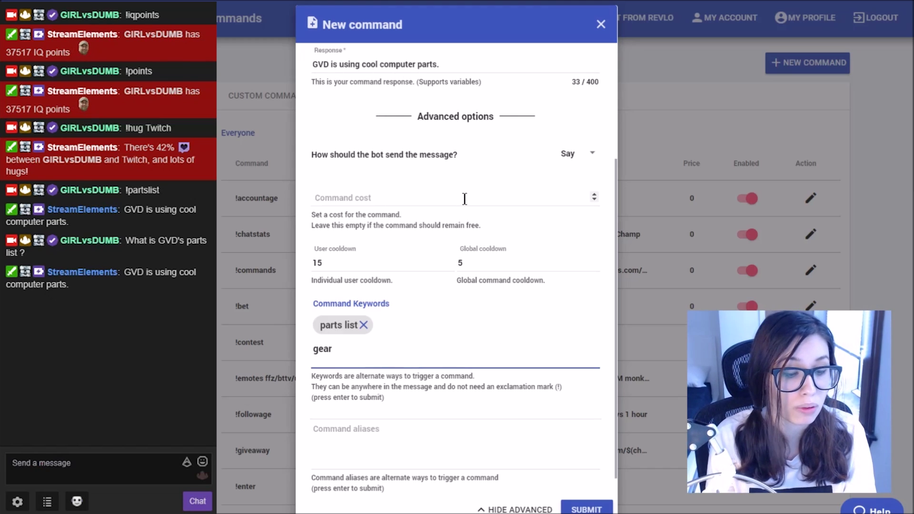
key(Return)
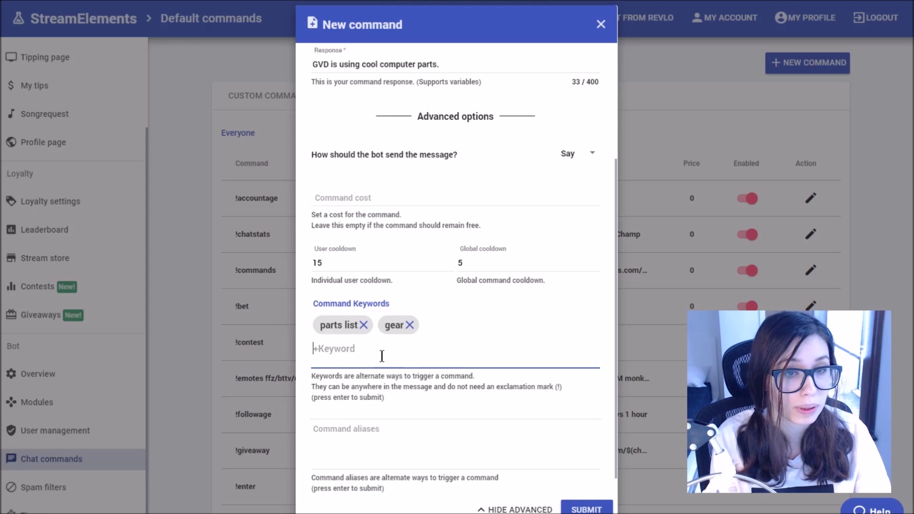
click(348, 465)
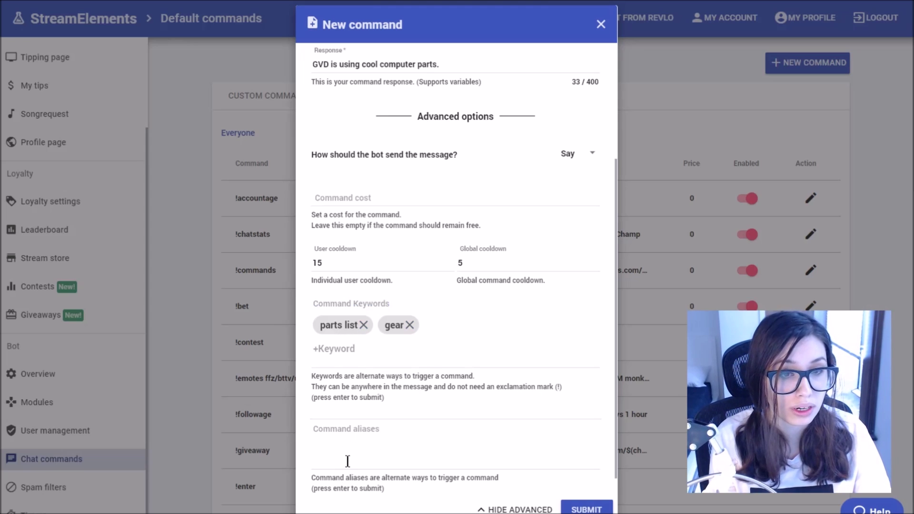
Step: Give the partslist command the alias 'gear' and submit it
scroll(358, 449, down, 1)
click(338, 424)
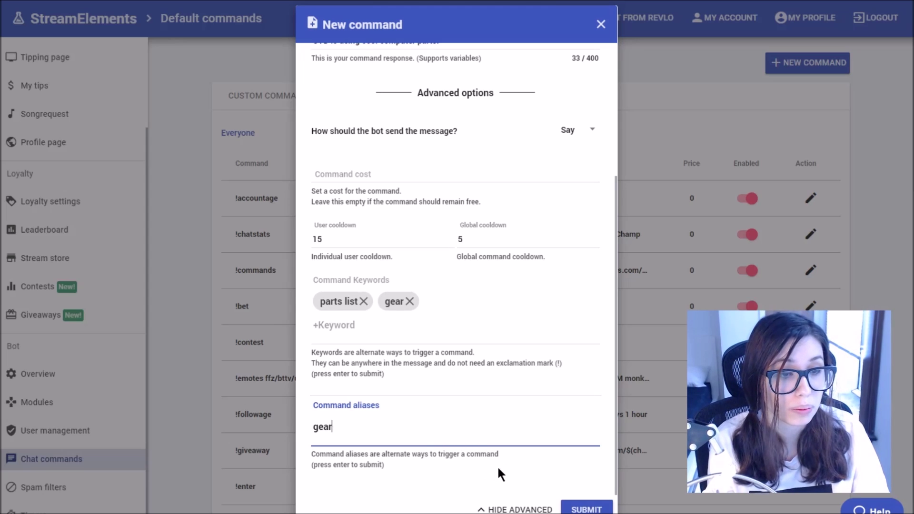
key(Return)
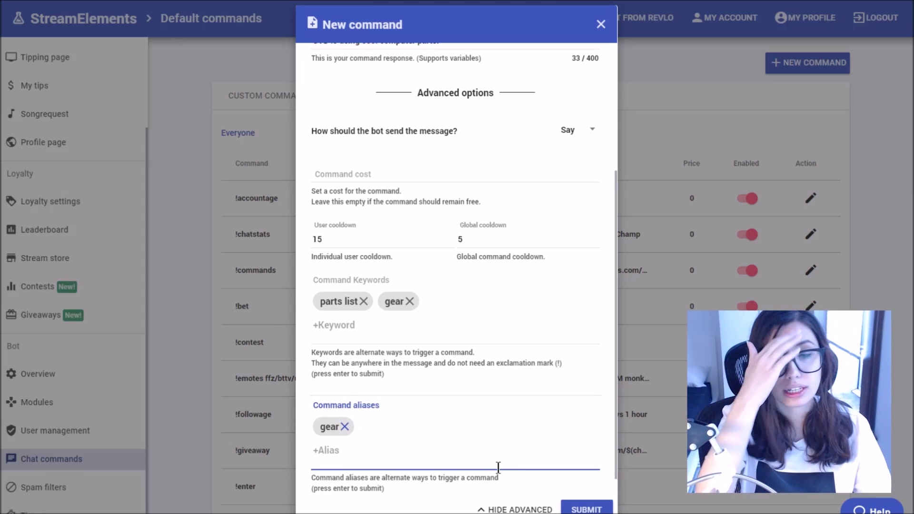
click(586, 509)
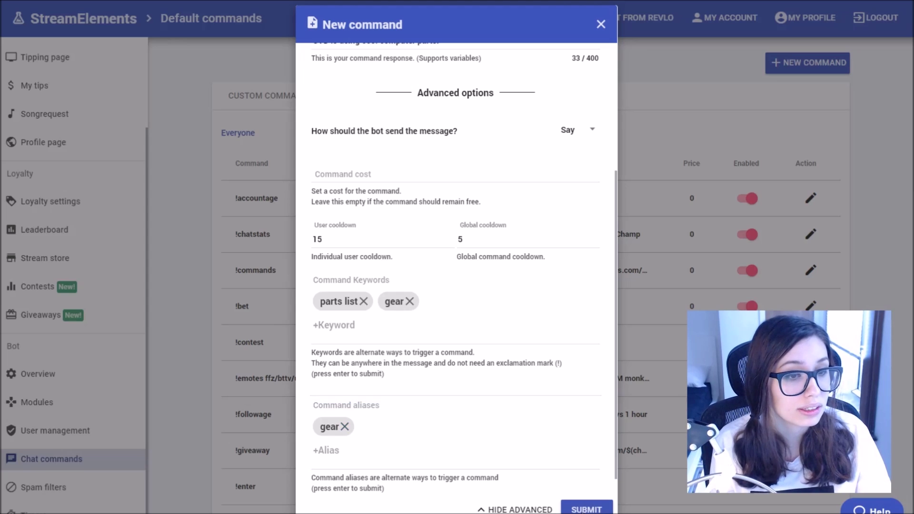
Step: Return to custom commands and review the command variables like ${user}, ${user.points} and ${user.level}
click(293, 95)
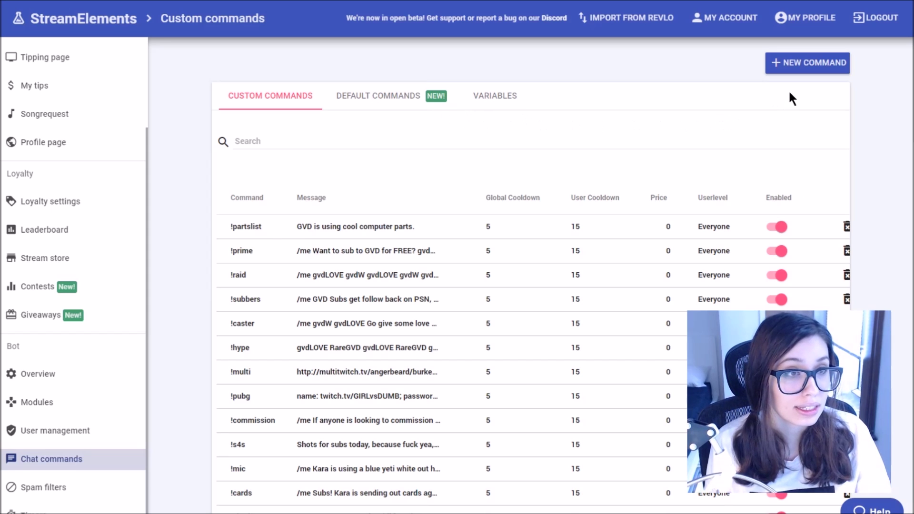
click(501, 106)
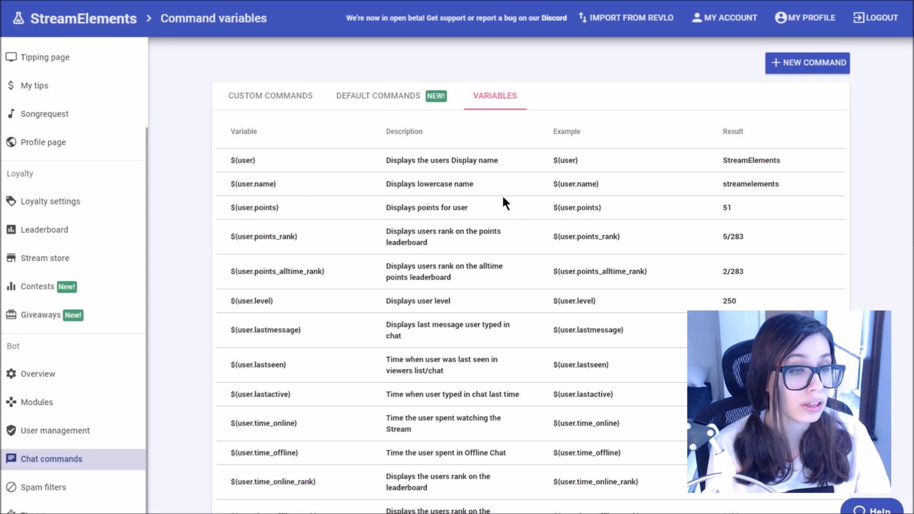
scroll(494, 180, down, 3)
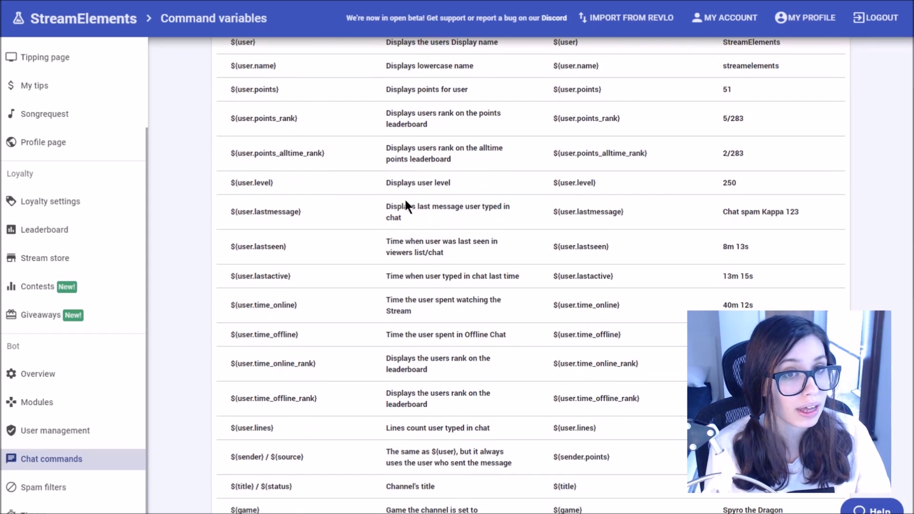
scroll(342, 200, down, 3)
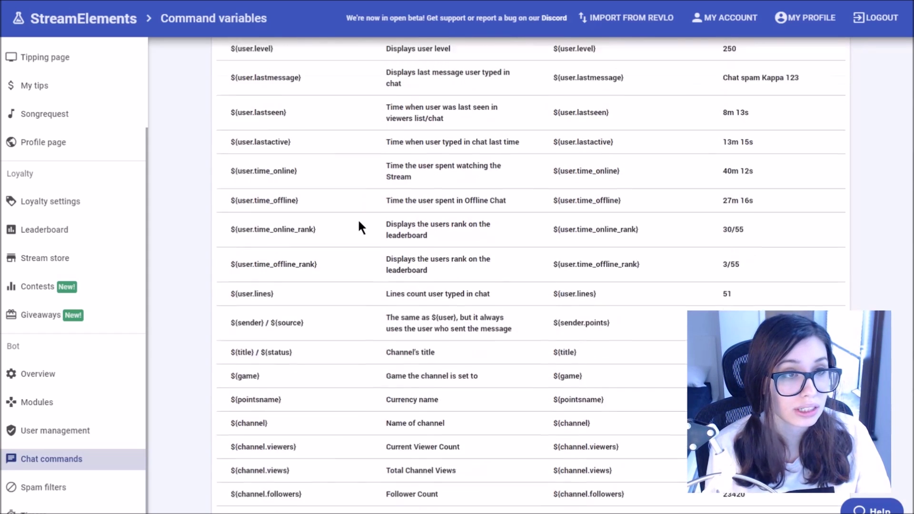
scroll(359, 223, up, 5)
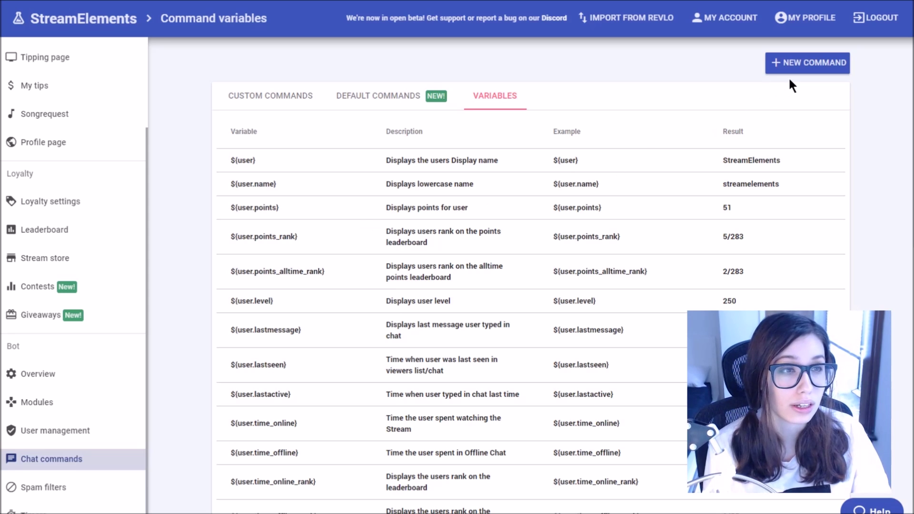
Step: Create a wassup command with the pasted response 'hi ${user} ${random.emote}'
click(831, 74)
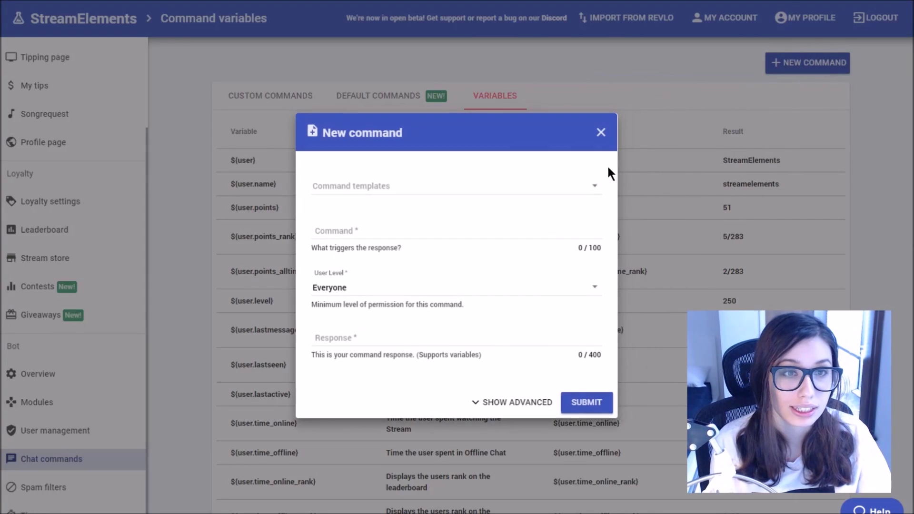
click(417, 235)
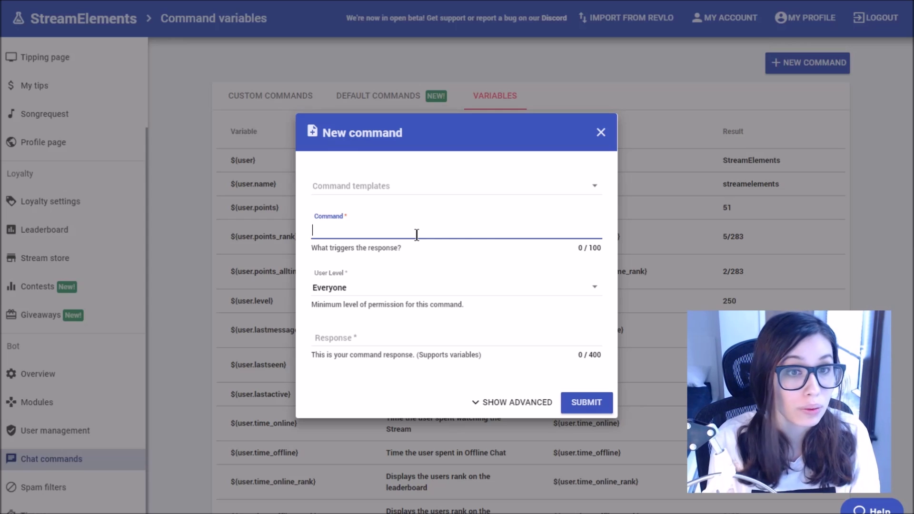
text(wassup)
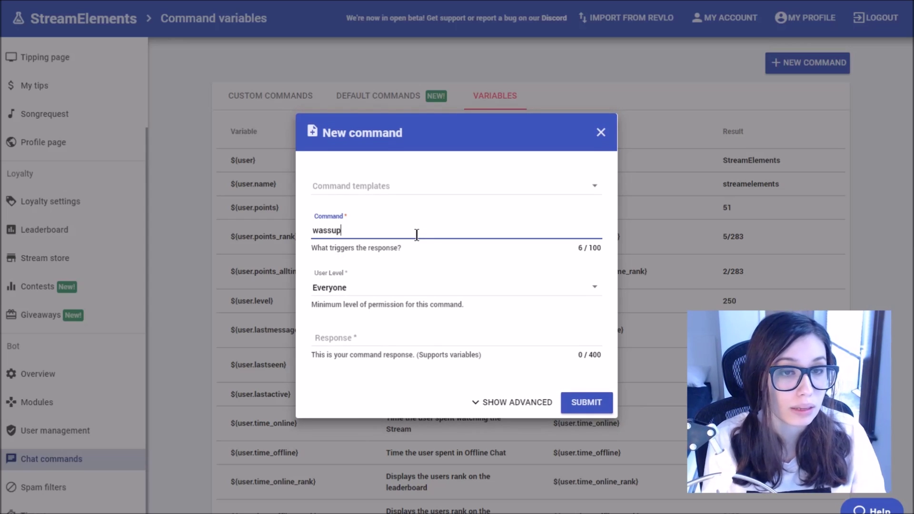
click(343, 338)
text(hi ${user}    ${random.emote})
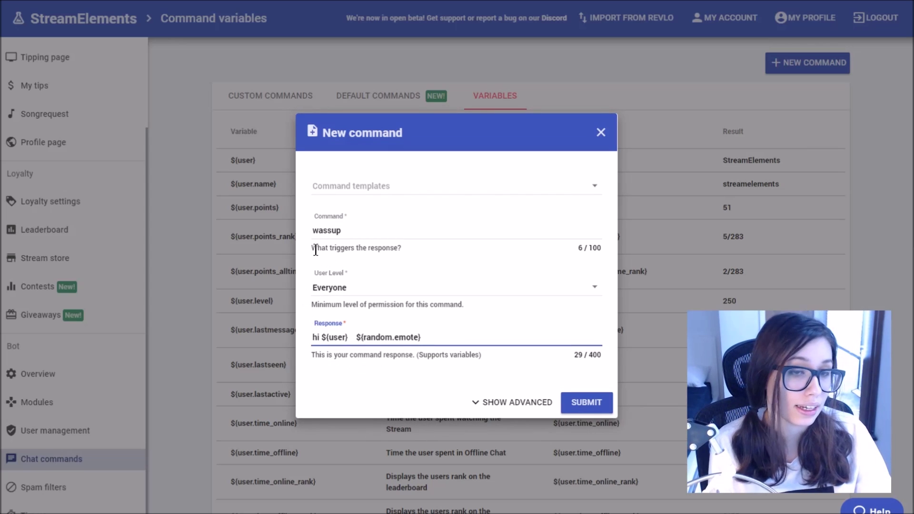
text(!wass)
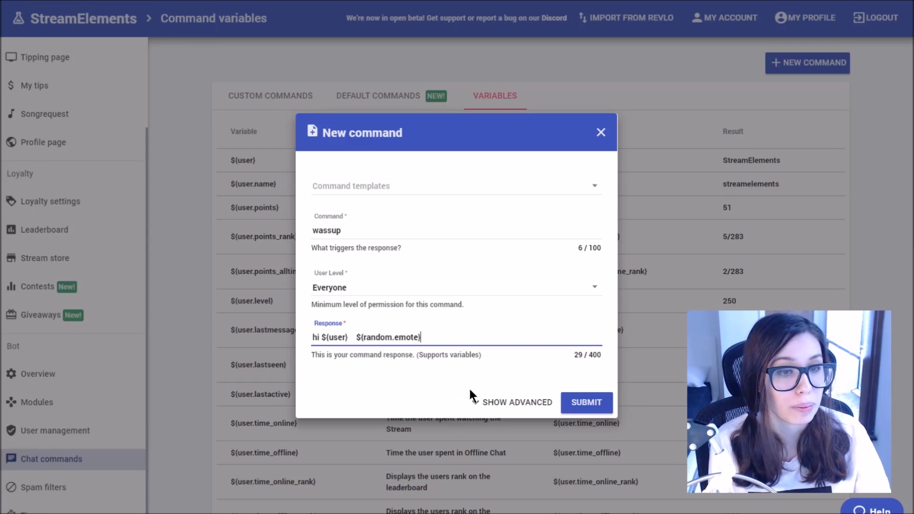
Step: Add 'greet' as an alias in the advanced options and finish the wassup command
click(481, 402)
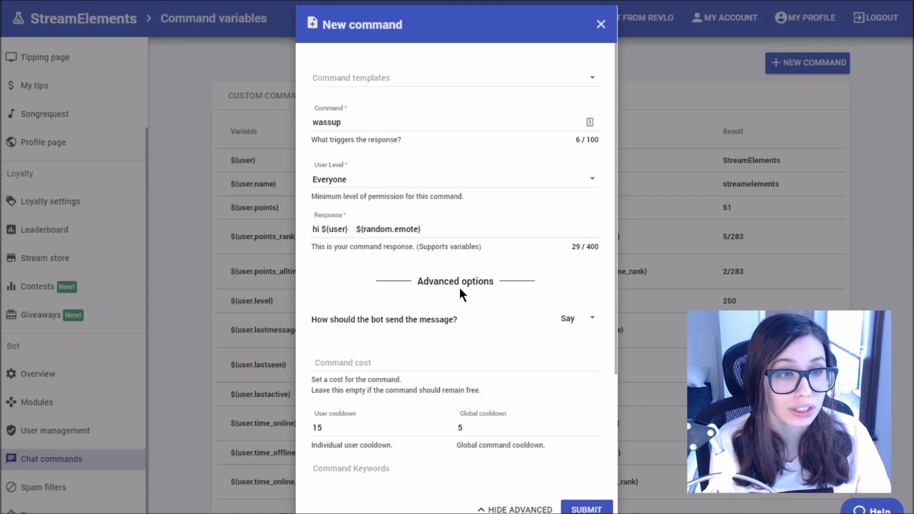
scroll(460, 290, down, 3)
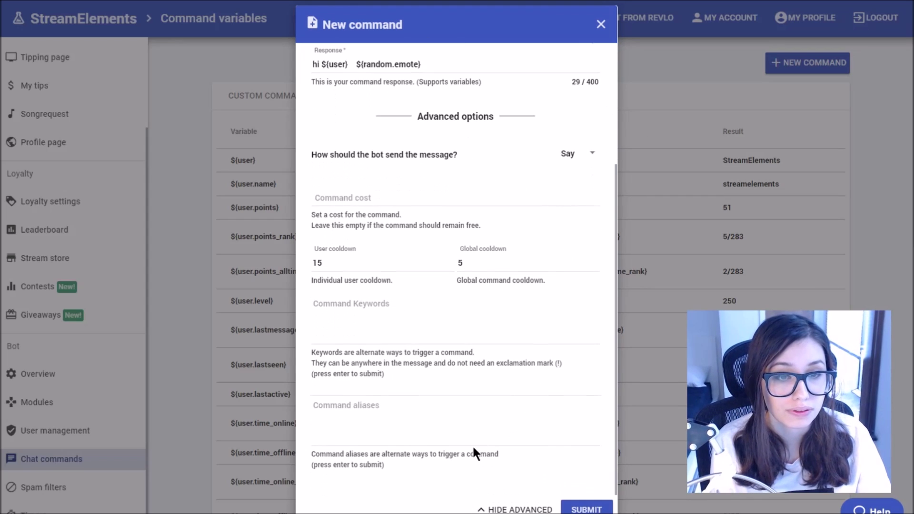
click(340, 434)
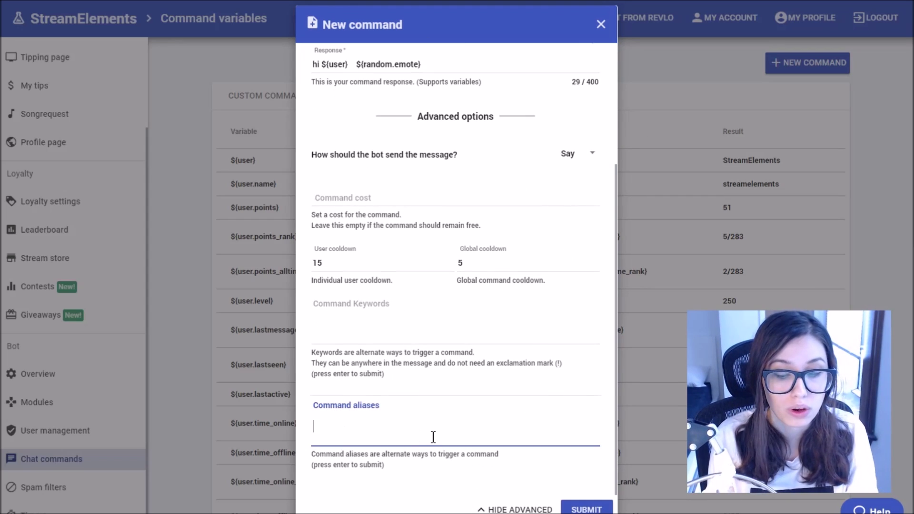
text(greet)
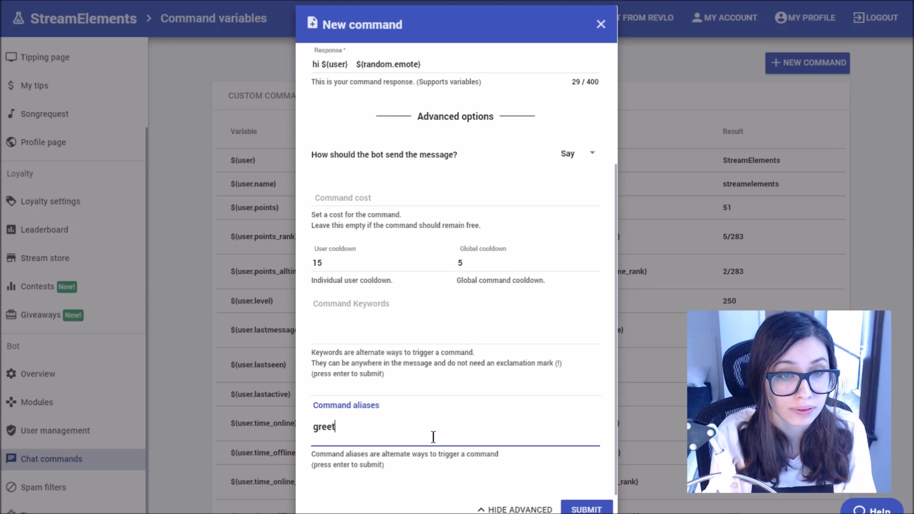
key(Return)
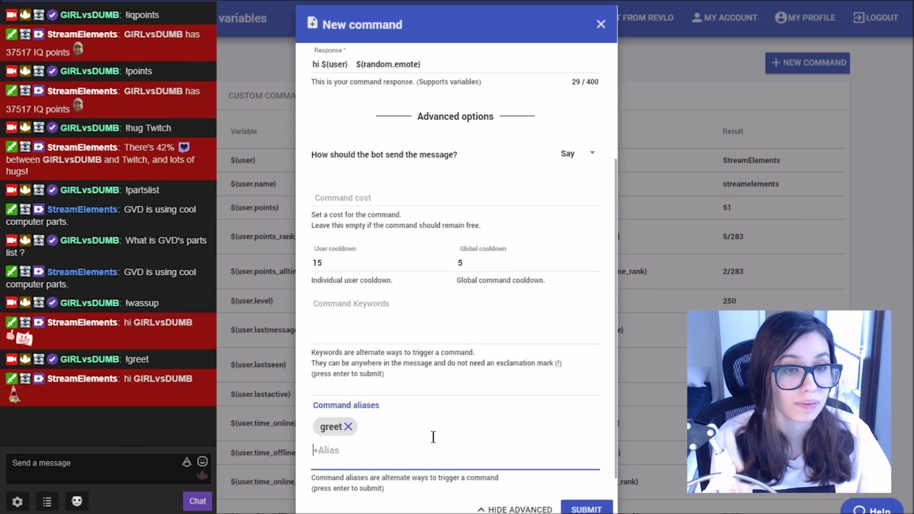
scroll(432, 434, up, 5)
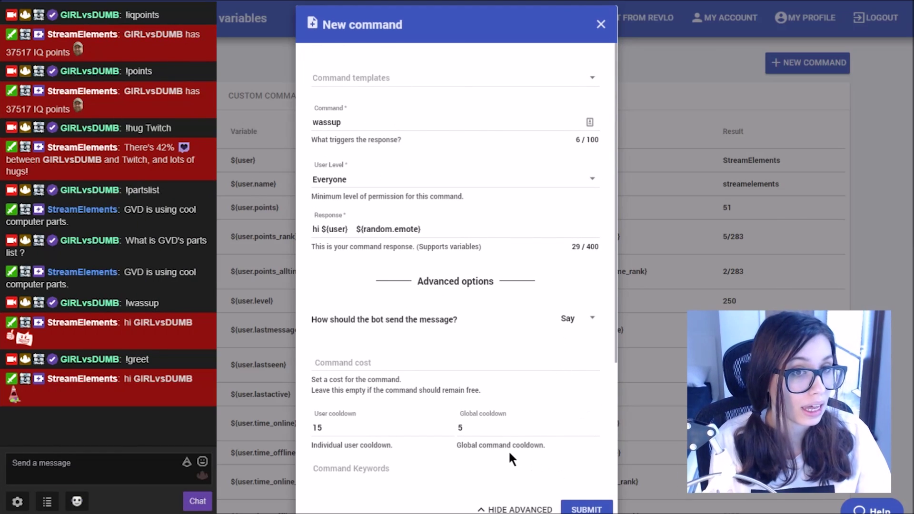
scroll(514, 457, down, 3)
key(Escape)
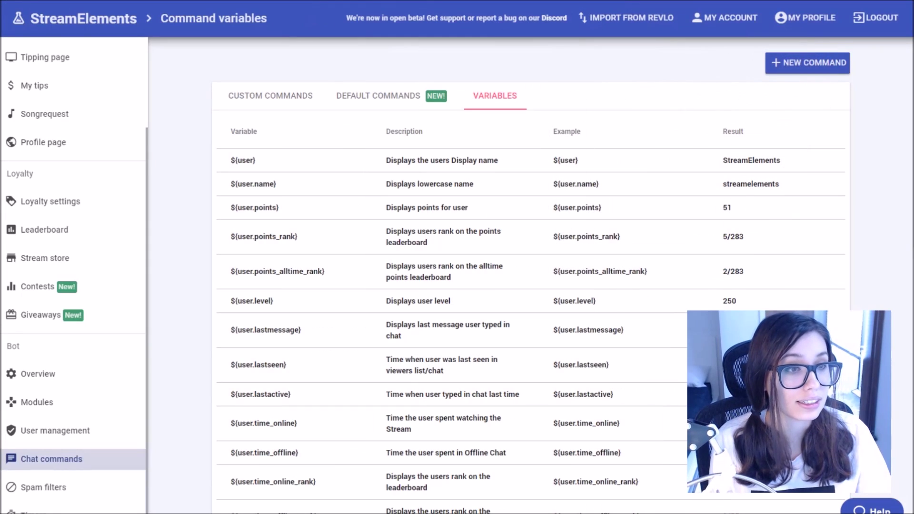
Step: Open the bot's user management, opening and cancelling the New Moderator and New Super Moderator forms without adding anyone
click(81, 433)
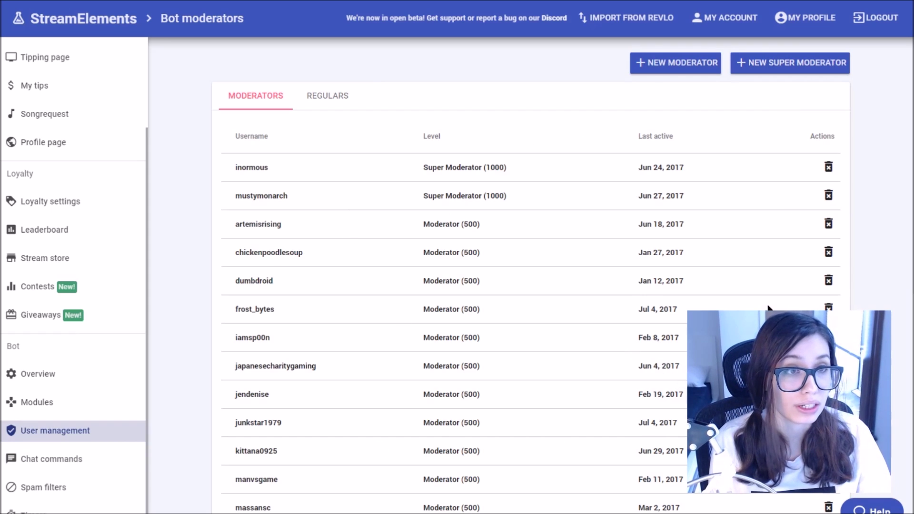
click(687, 67)
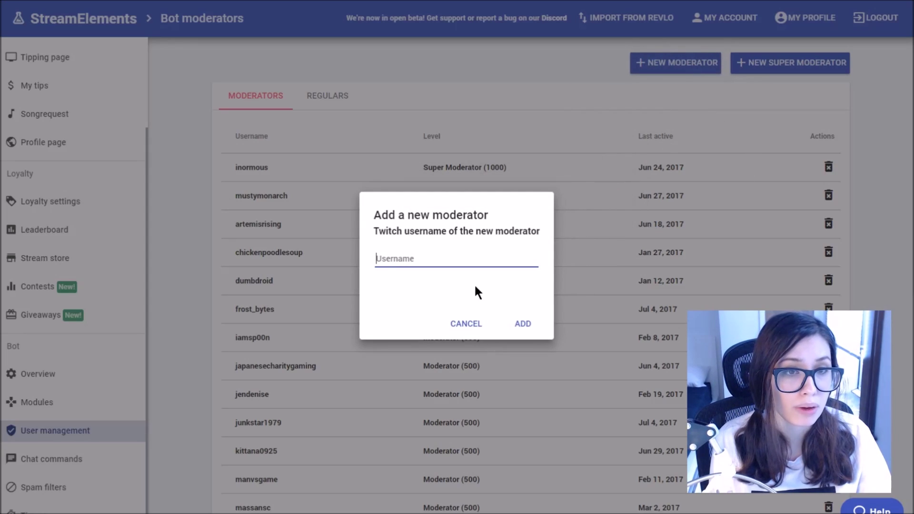
click(467, 325)
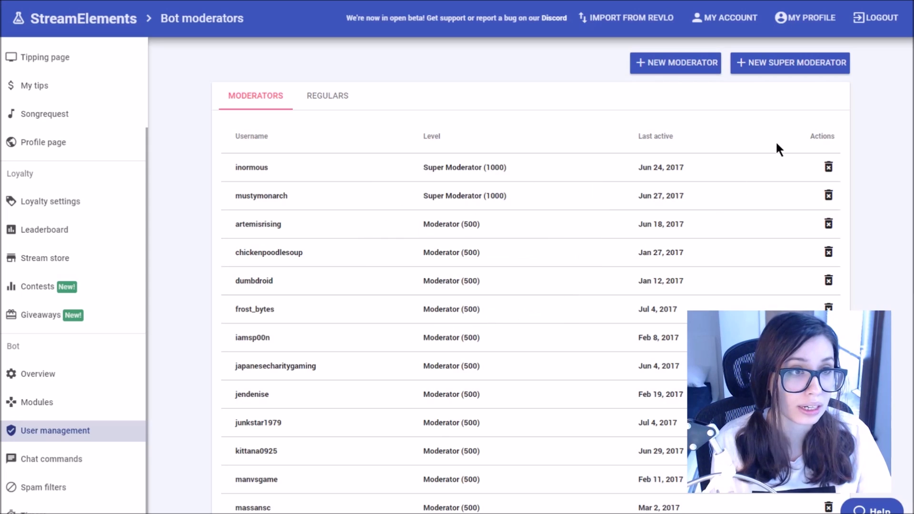
click(802, 73)
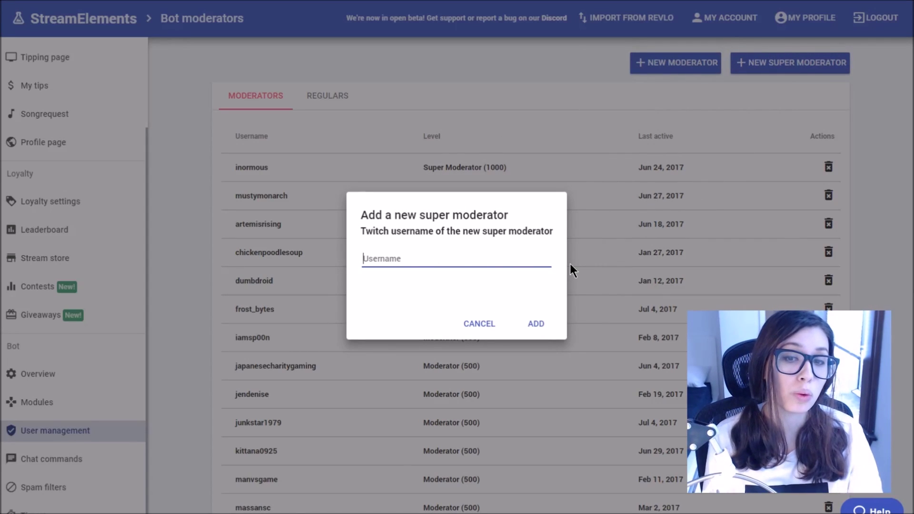
click(480, 327)
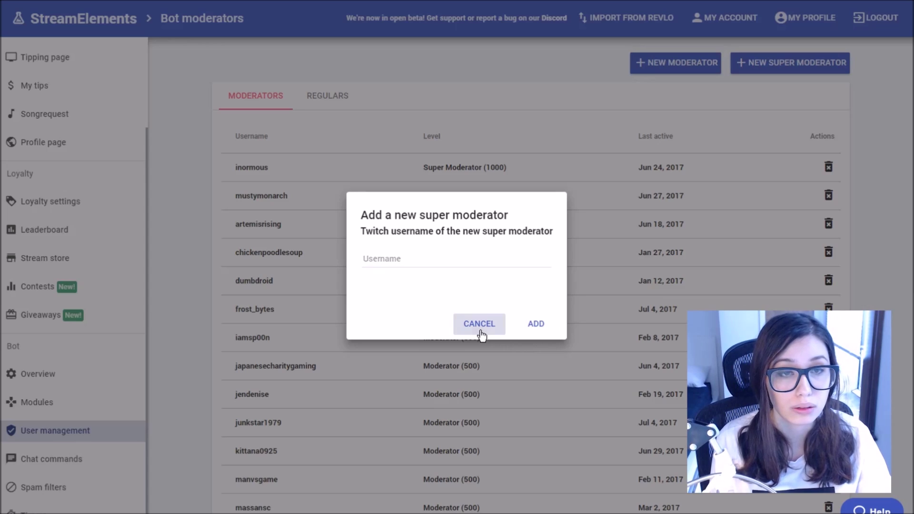
Step: On the Regulars tab, add a Twitch username as a new bot regular at level 300
click(337, 105)
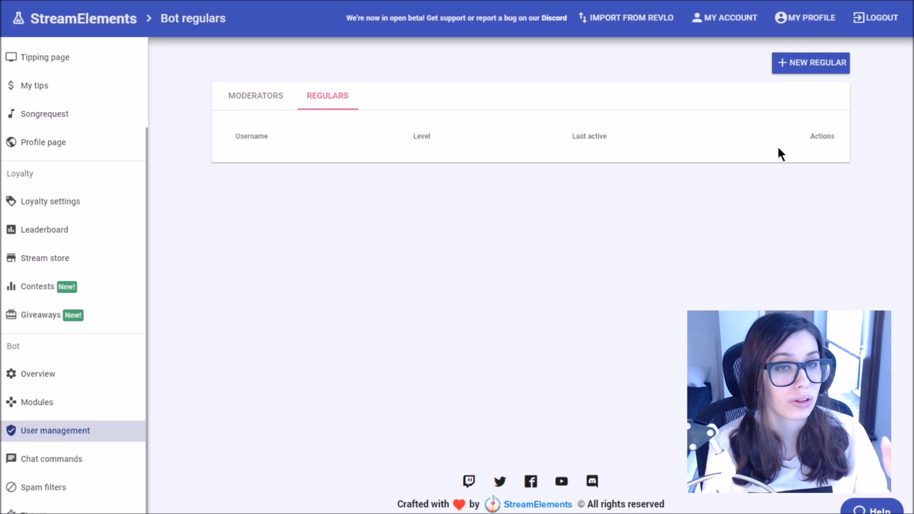
click(829, 74)
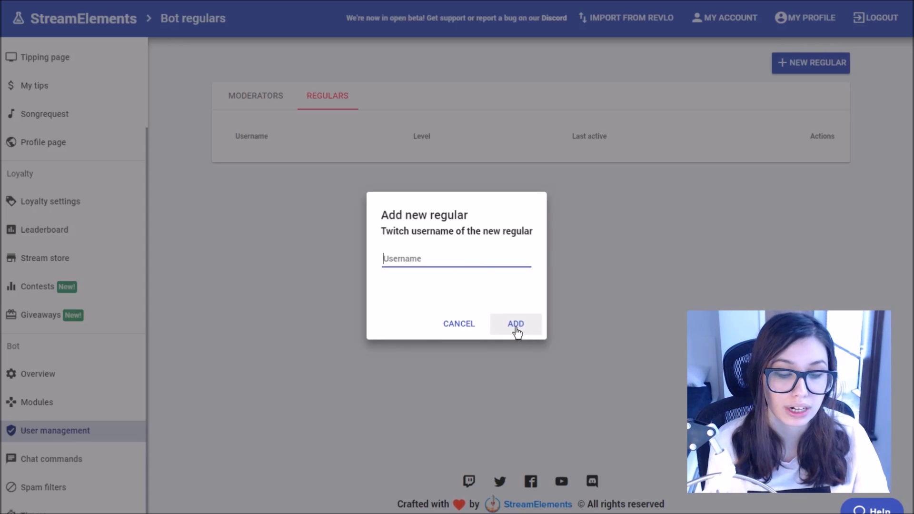
text(GIRLvsDUMB)
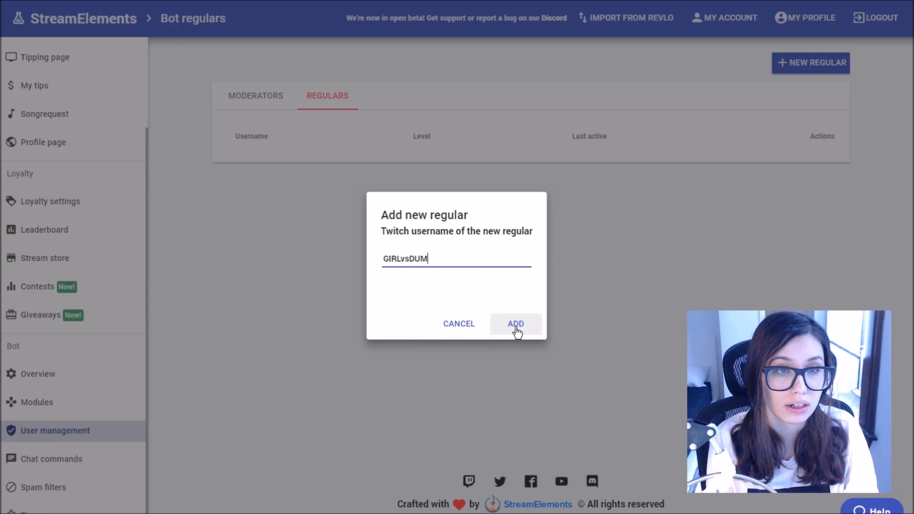
click(517, 329)
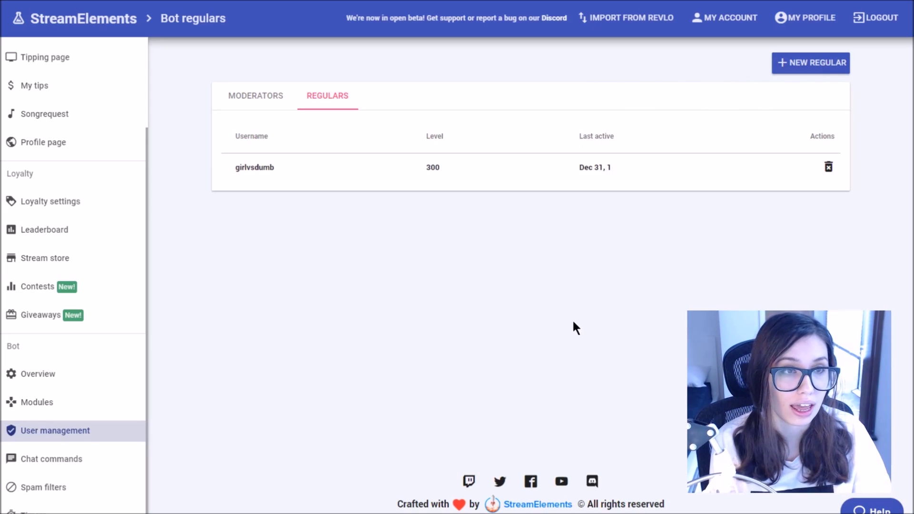